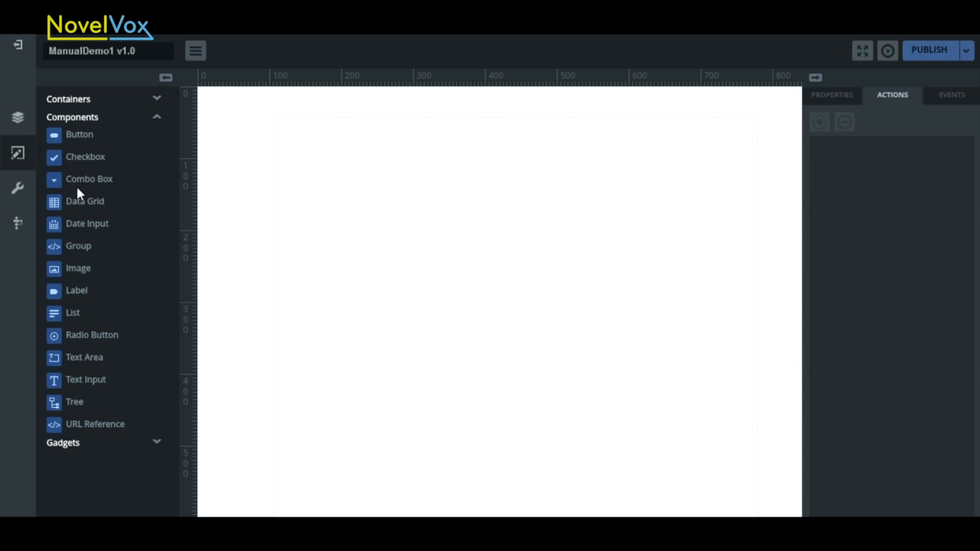
Place a button on the frame and a checkbox below it.
{"action": "left_click_drag", "start_coordinate": [83, 134], "coordinate": [371, 167]}
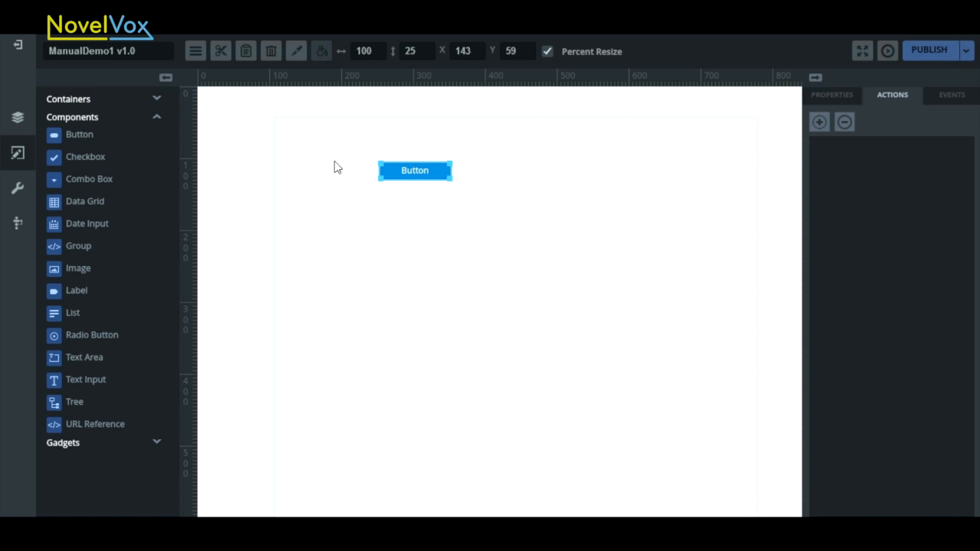
{"action": "left_click_drag", "start_coordinate": [75, 163], "coordinate": [413, 241]}
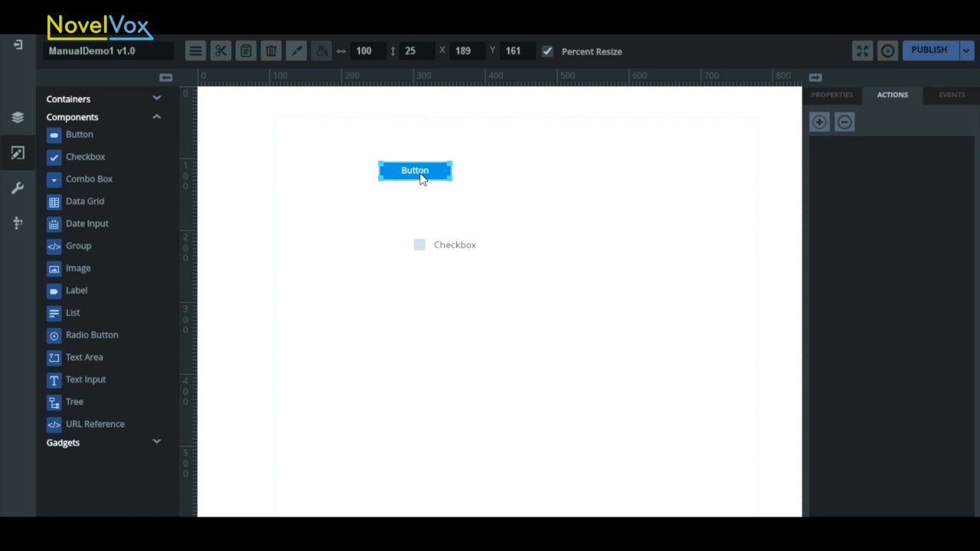
Check which triggers are available for the button's actions, and leave without saving an action.
{"action": "left_click", "coordinate": [818, 121]}
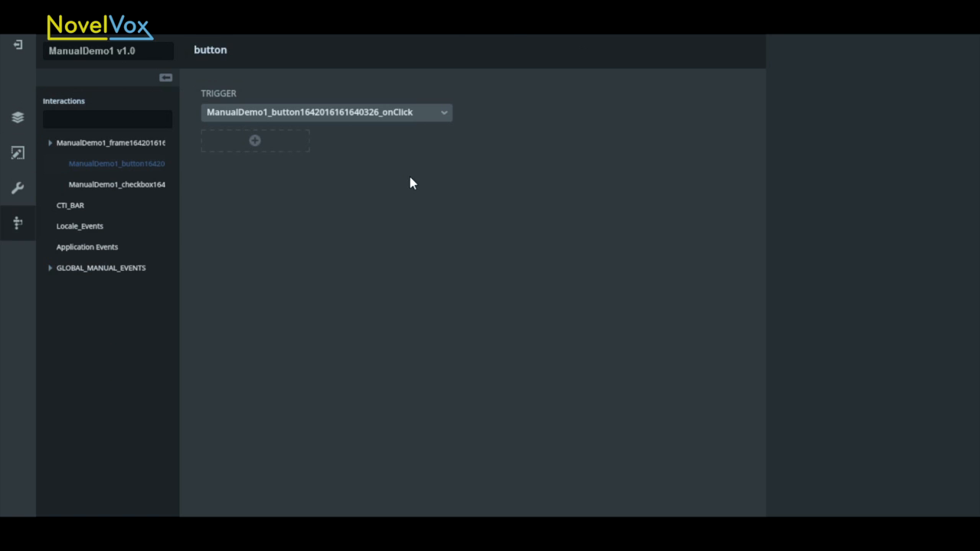
{"action": "left_click", "coordinate": [442, 114]}
{"action": "scroll", "coordinate": [776, 455], "scroll_direction": "down", "scroll_amount": 1}
{"action": "left_click", "coordinate": [843, 502]}
Check which triggers are available for the checkbox's actions, and leave without saving an action.
{"action": "left_click", "coordinate": [445, 222]}
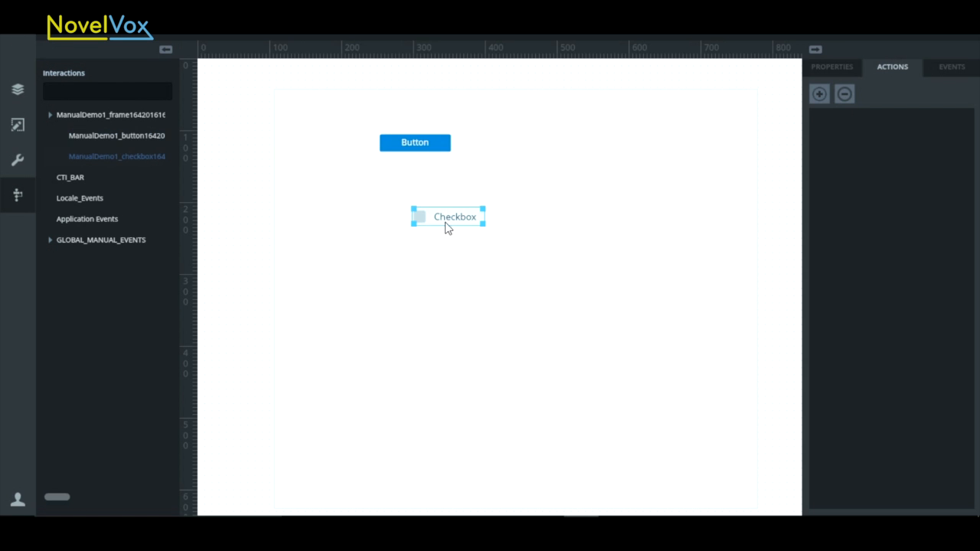
{"action": "left_click", "coordinate": [827, 93]}
{"action": "left_click", "coordinate": [443, 85]}
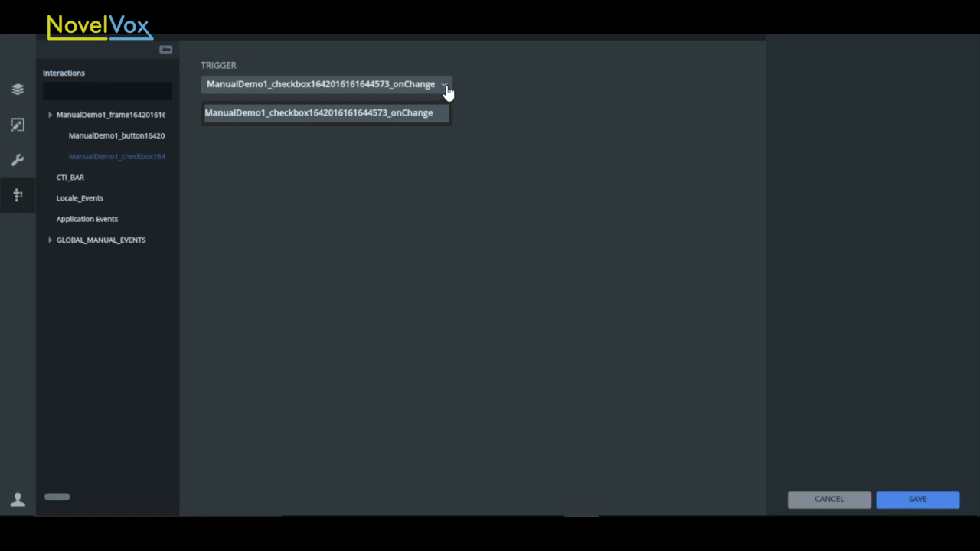
{"action": "left_click", "coordinate": [824, 501]}
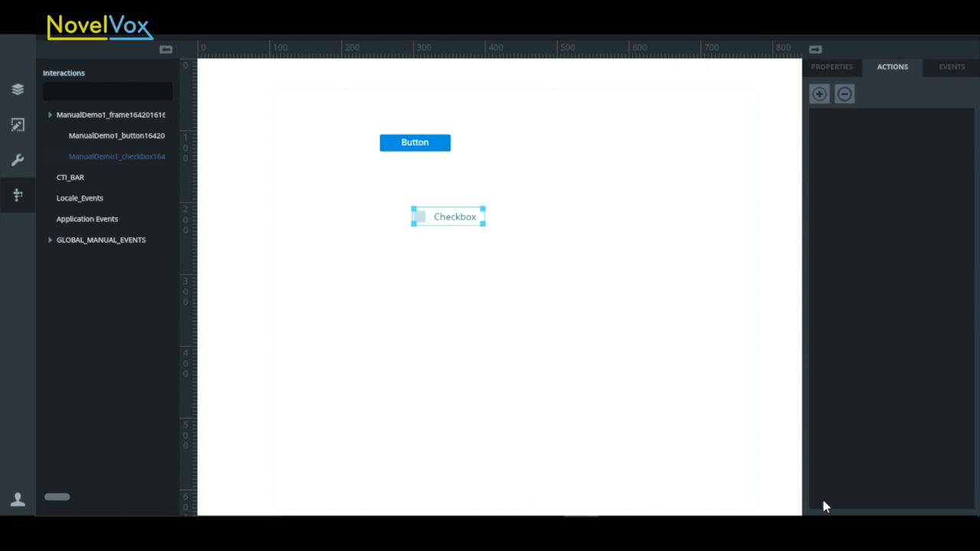
Delete the checkbox and the button from the frame.
{"action": "scroll", "coordinate": [446, 217], "scroll_direction": "up", "scroll_amount": 1}
{"action": "left_click", "coordinate": [271, 74]}
{"action": "left_click", "coordinate": [542, 344]}
{"action": "left_click", "coordinate": [411, 192]}
{"action": "left_click", "coordinate": [271, 74]}
{"action": "left_click", "coordinate": [540, 347]}
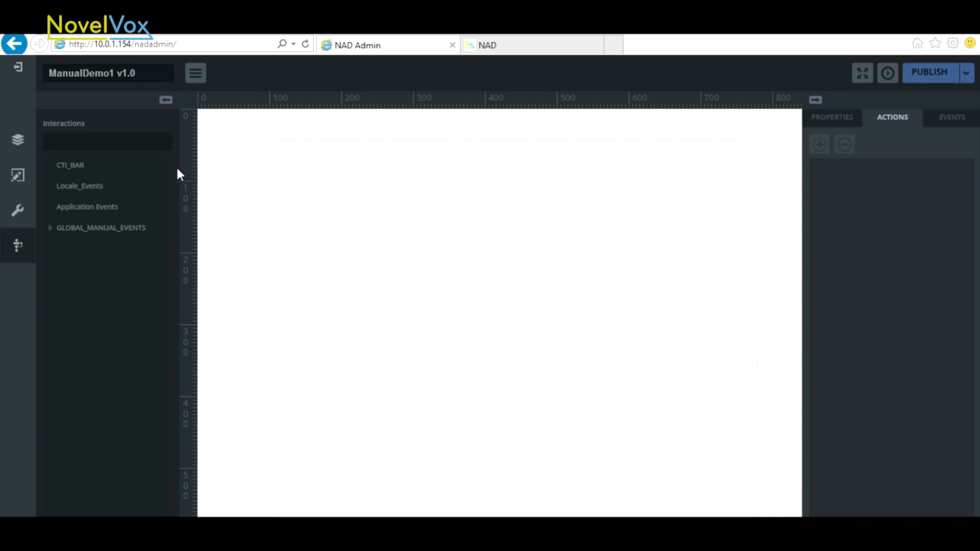
Place a button near the top of the frame and a list component beside it.
{"action": "left_click", "coordinate": [19, 176]}
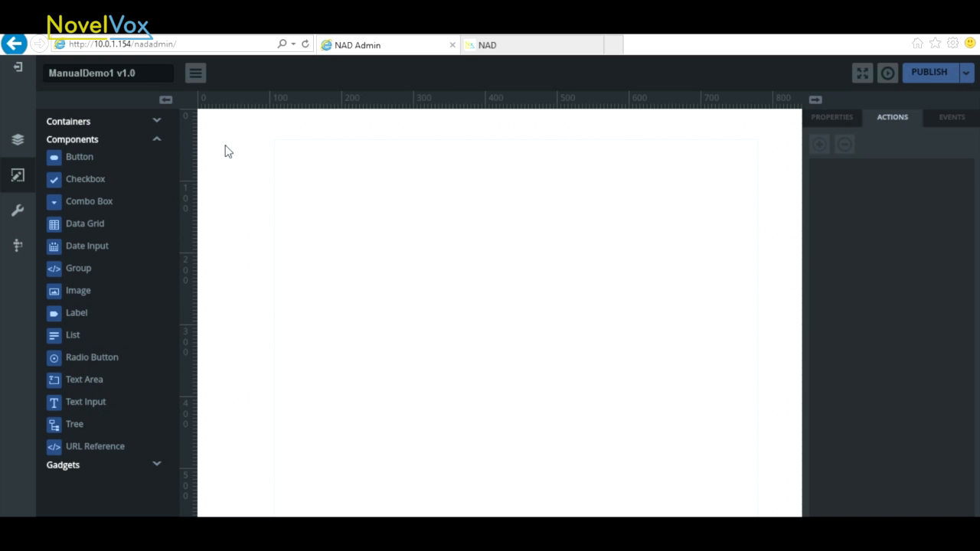
{"action": "left_click_drag", "start_coordinate": [83, 159], "coordinate": [328, 159]}
{"action": "left_click_drag", "start_coordinate": [72, 335], "coordinate": [439, 170]}
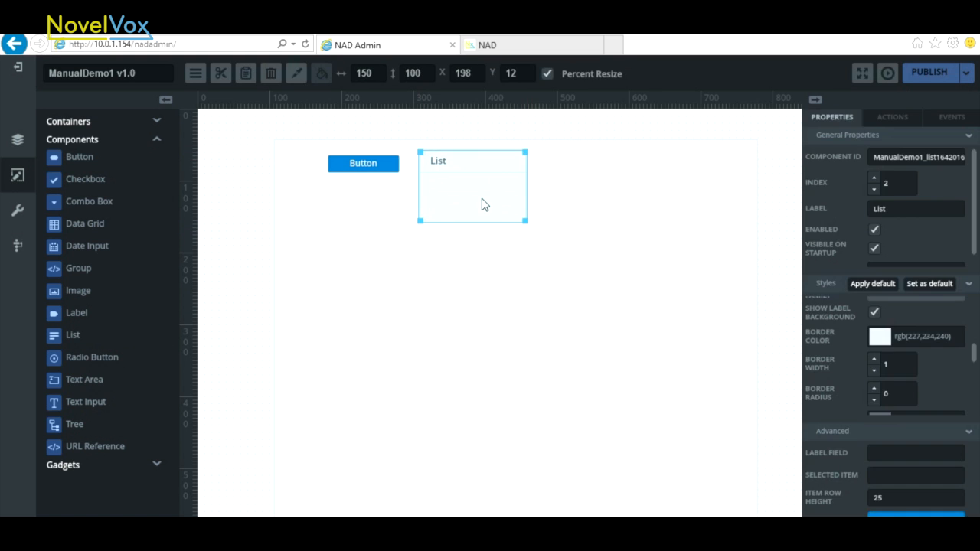
Add India, Sweden, UK, Russia and USA as the list's data provider values and save them.
{"action": "left_click", "coordinate": [920, 494]}
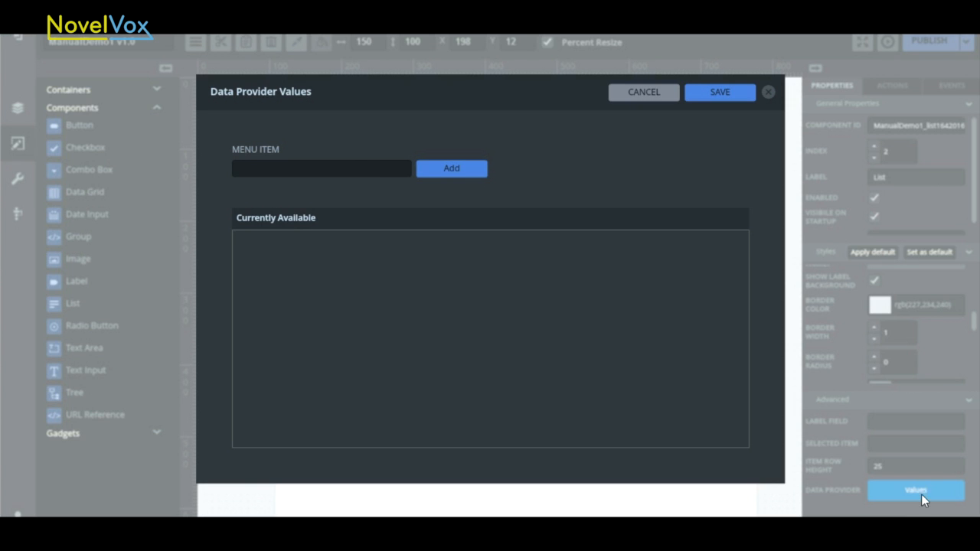
{"action": "left_click", "coordinate": [362, 166]}
{"action": "type", "text": "India"}
{"action": "left_click", "coordinate": [422, 171]}
{"action": "type", "text": "Sweden"}
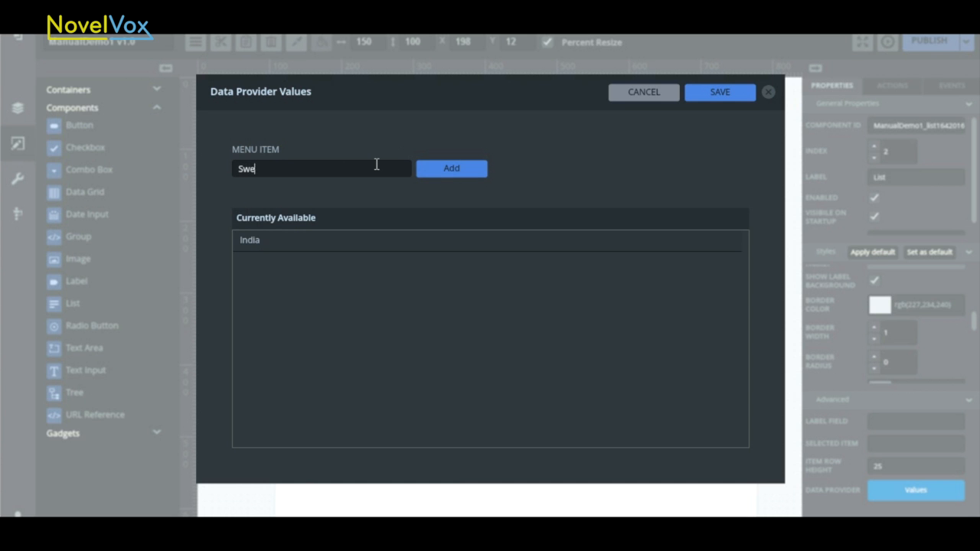
{"action": "left_click", "coordinate": [475, 173]}
{"action": "type", "text": "UK"}
{"action": "left_click", "coordinate": [476, 170]}
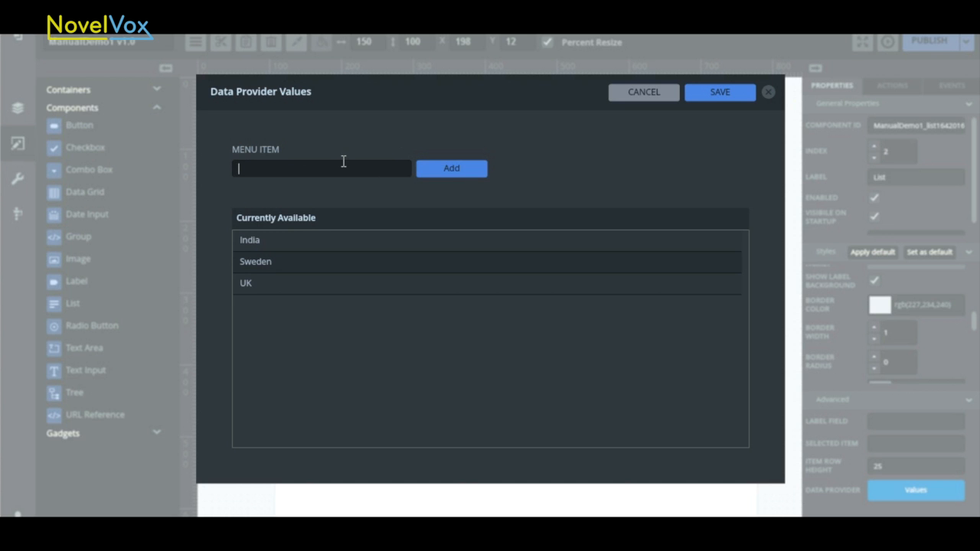
{"action": "type", "text": "Russia"}
{"action": "left_click", "coordinate": [441, 178]}
{"action": "type", "text": "USA"}
{"action": "left_click", "coordinate": [422, 174]}
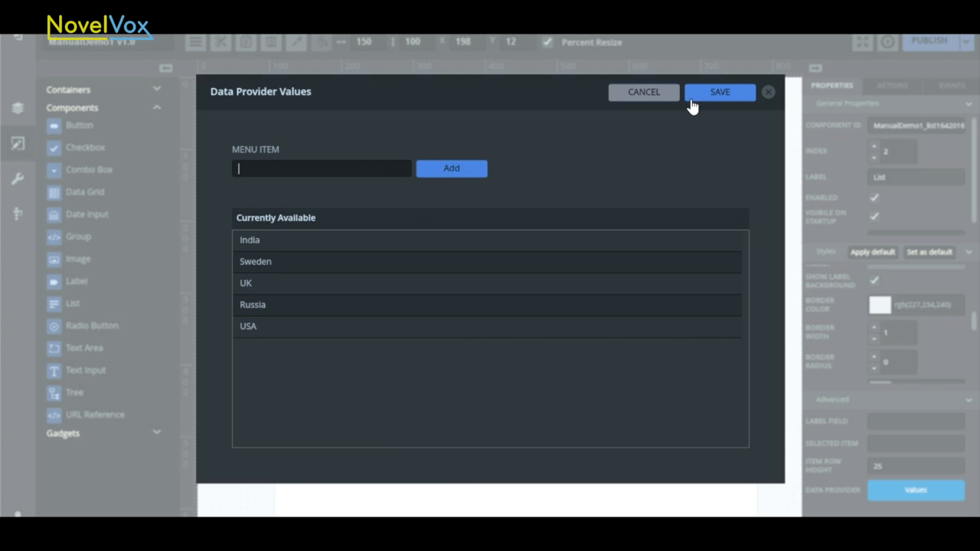
{"action": "left_click", "coordinate": [704, 93]}
Set both the label and the component ID of the button to Clear.
{"action": "left_click", "coordinate": [382, 135]}
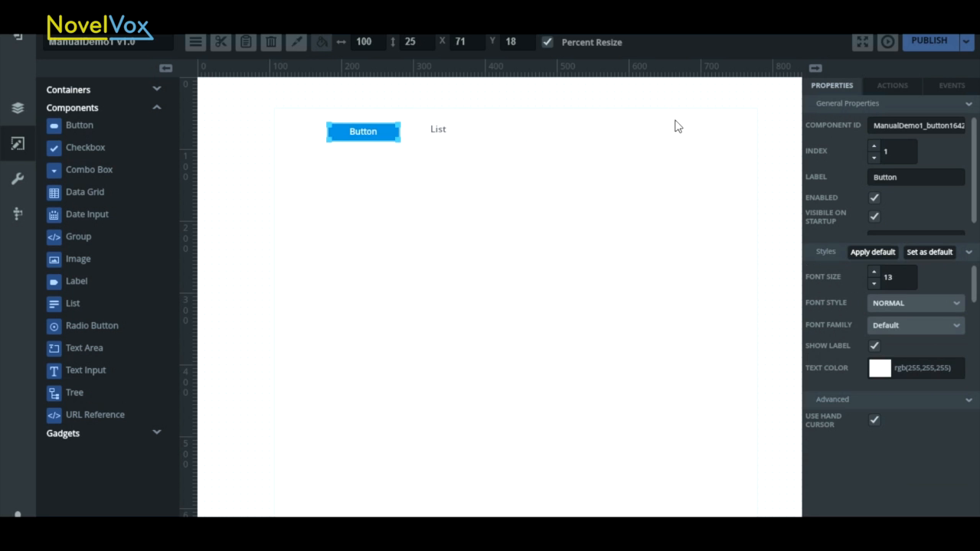
{"action": "left_click_drag", "start_coordinate": [906, 177], "coordinate": [845, 176]}
{"action": "type", "text": "Clear"}
{"action": "key", "text": "Return"}
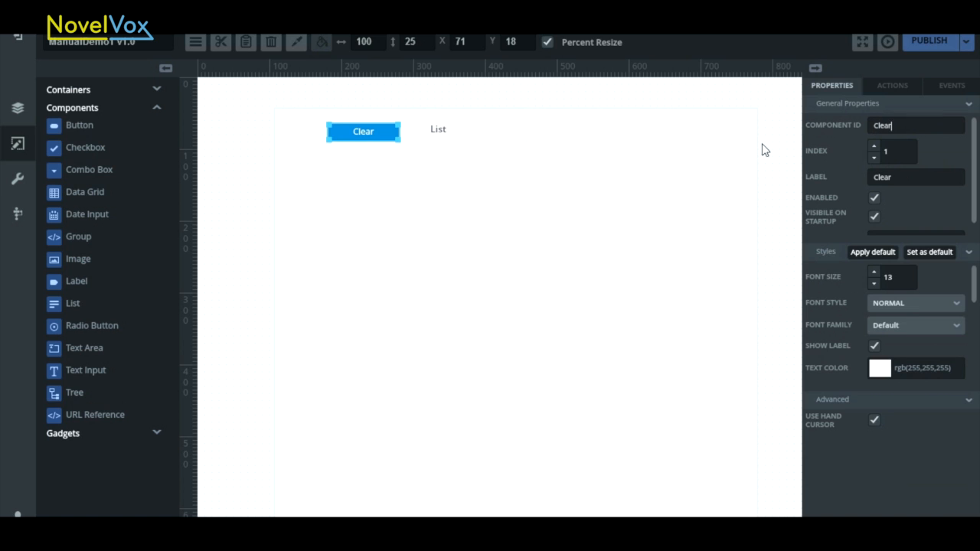
{"action": "left_click", "coordinate": [602, 198]}
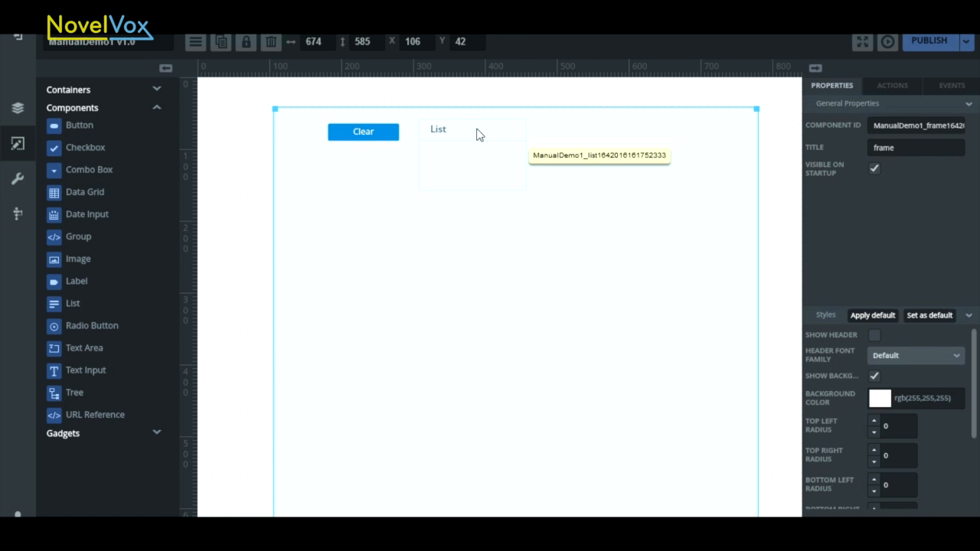
Create a manual event named ClearmyData and save it.
{"action": "left_click", "coordinate": [23, 172]}
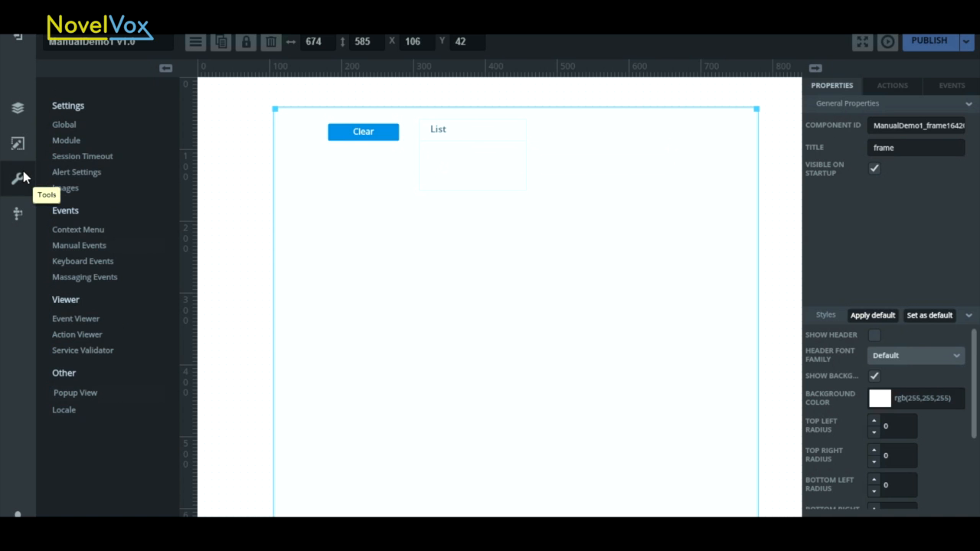
{"action": "left_click", "coordinate": [80, 245]}
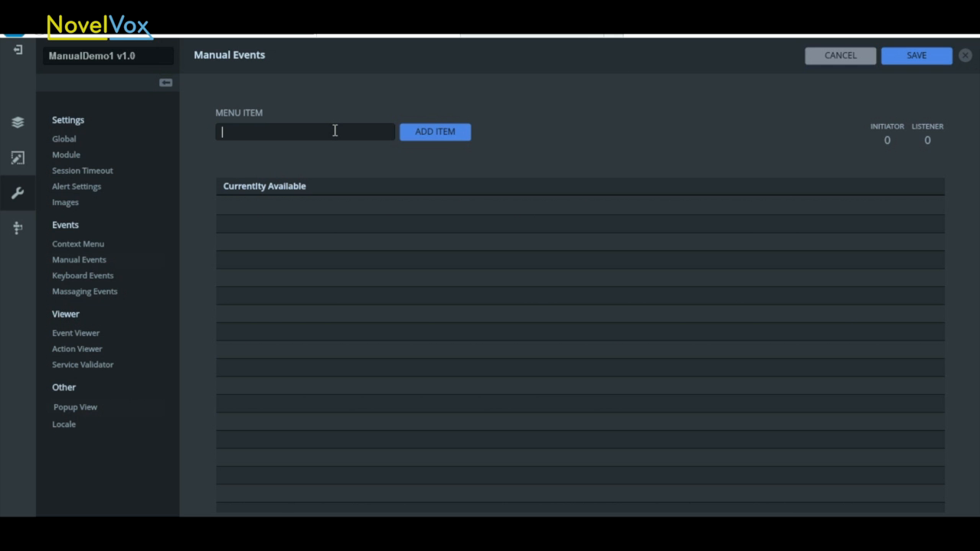
{"action": "type", "text": "ClearmyData"}
{"action": "left_click", "coordinate": [431, 135]}
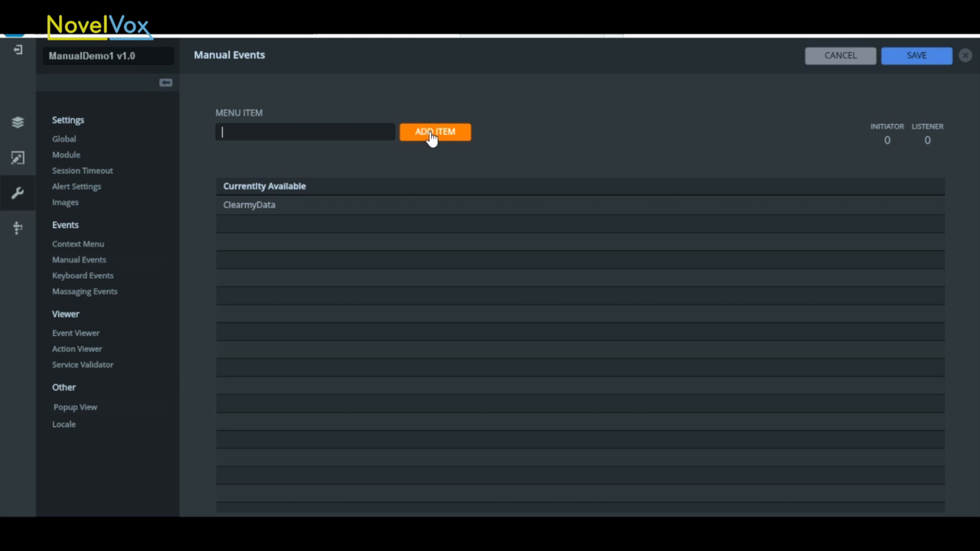
{"action": "left_click", "coordinate": [915, 67]}
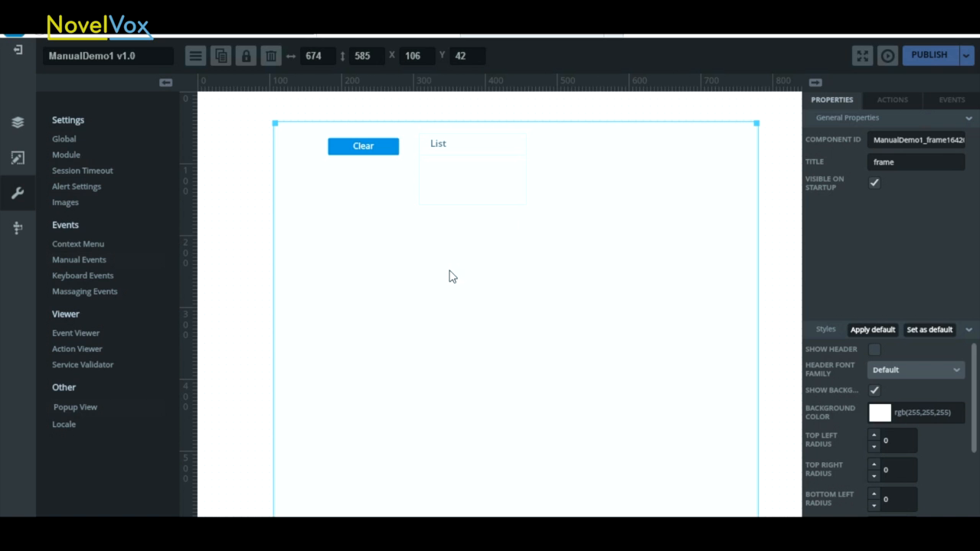
Move the list slightly away from the Clear button, to about X 225, Y 11.
{"action": "left_click", "coordinate": [371, 152]}
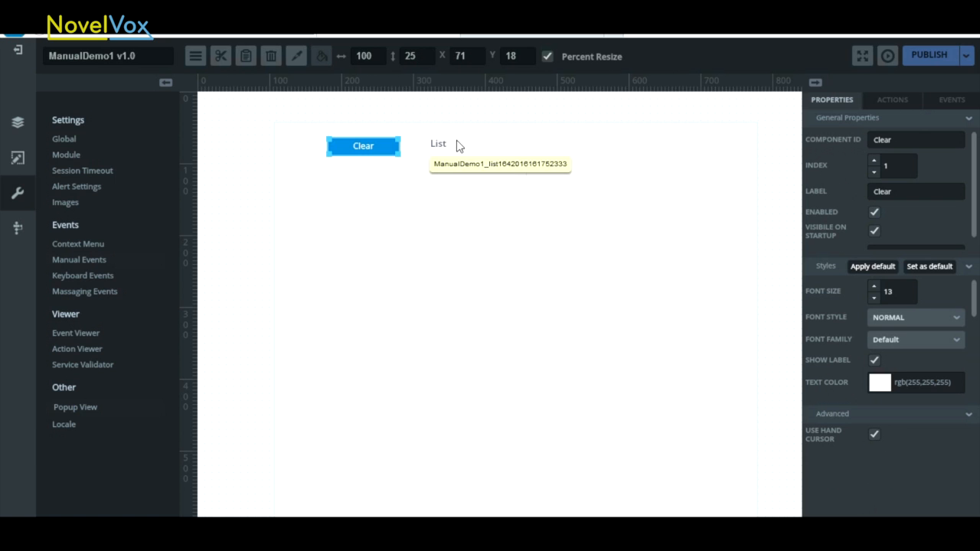
{"action": "left_click", "coordinate": [469, 184]}
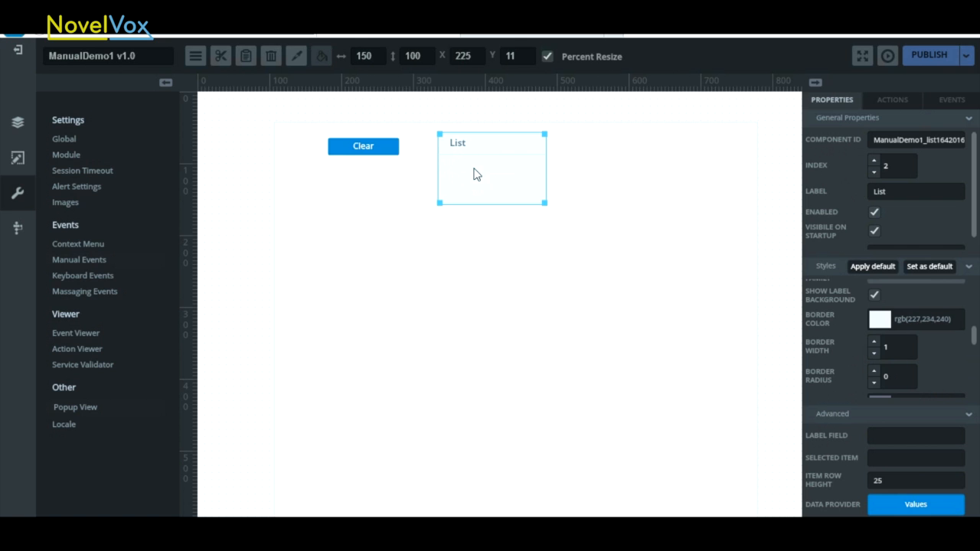
Add a Fire Event action to the Clear button's onClick trigger, firing the manual event ClearmyData, and save it.
{"action": "left_click", "coordinate": [363, 147]}
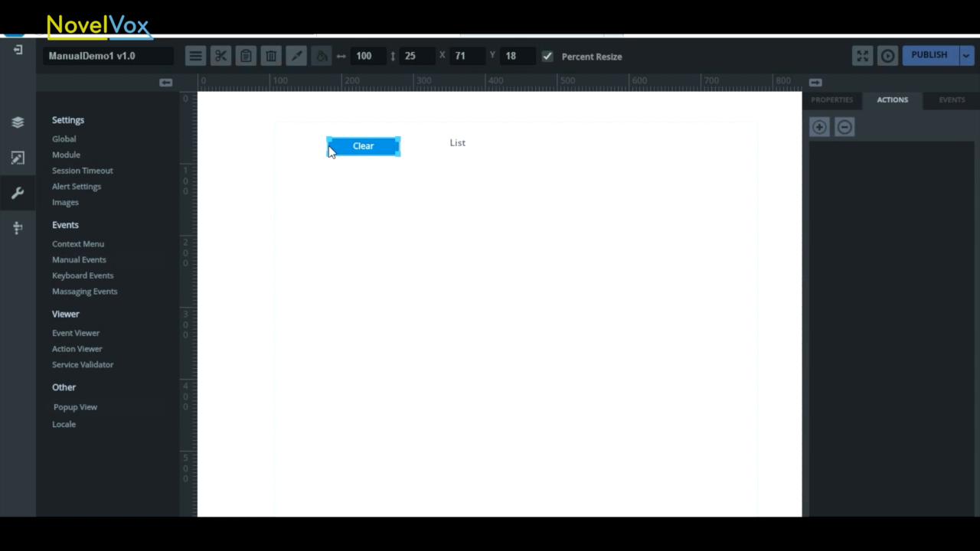
{"action": "left_click", "coordinate": [820, 126]}
{"action": "left_click", "coordinate": [237, 272]}
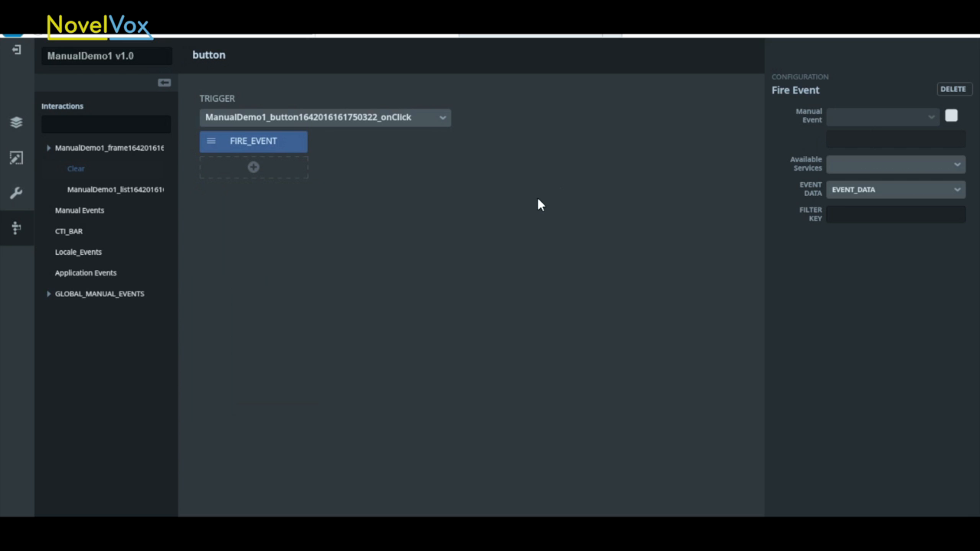
{"action": "left_click", "coordinate": [951, 117]}
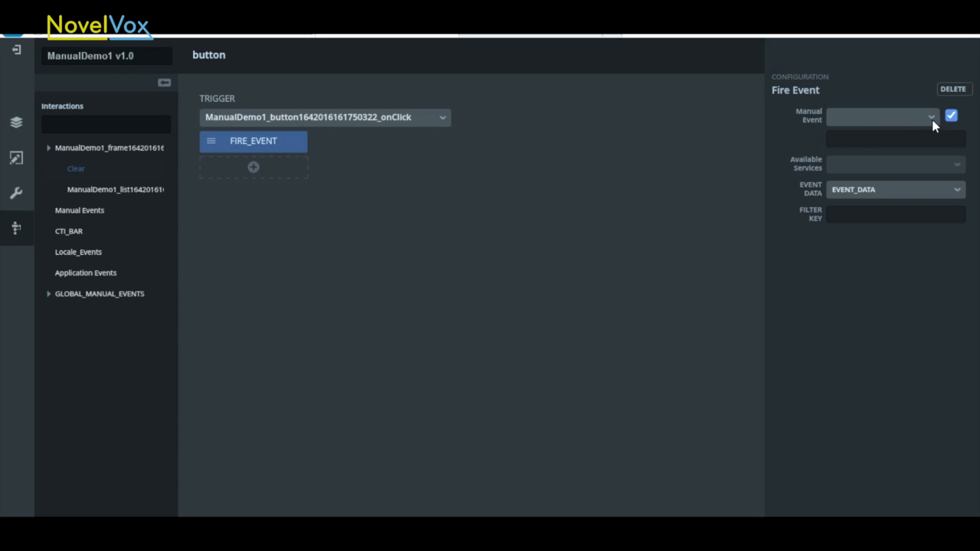
{"action": "left_click", "coordinate": [931, 119]}
{"action": "left_click", "coordinate": [923, 142]}
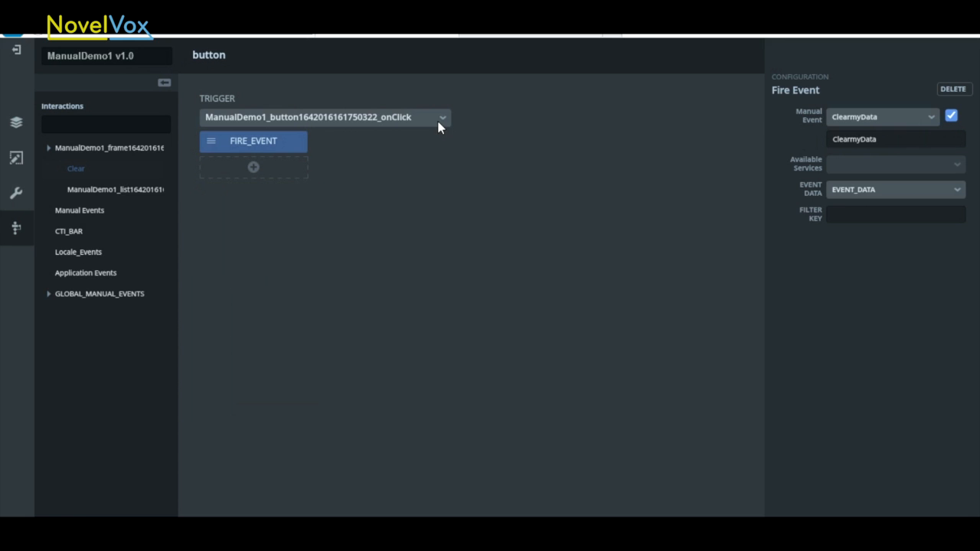
{"action": "scroll", "coordinate": [888, 497], "scroll_direction": "down", "scroll_amount": 1}
{"action": "left_click", "coordinate": [890, 508]}
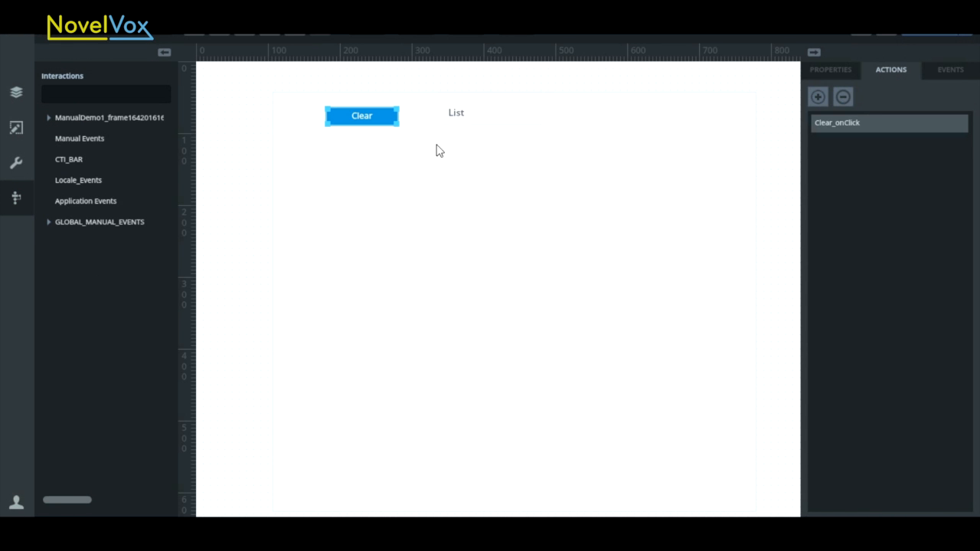
Add a Clear Data action to the list, triggered by the manual event ClearmyData, and save it.
{"action": "left_click", "coordinate": [475, 148]}
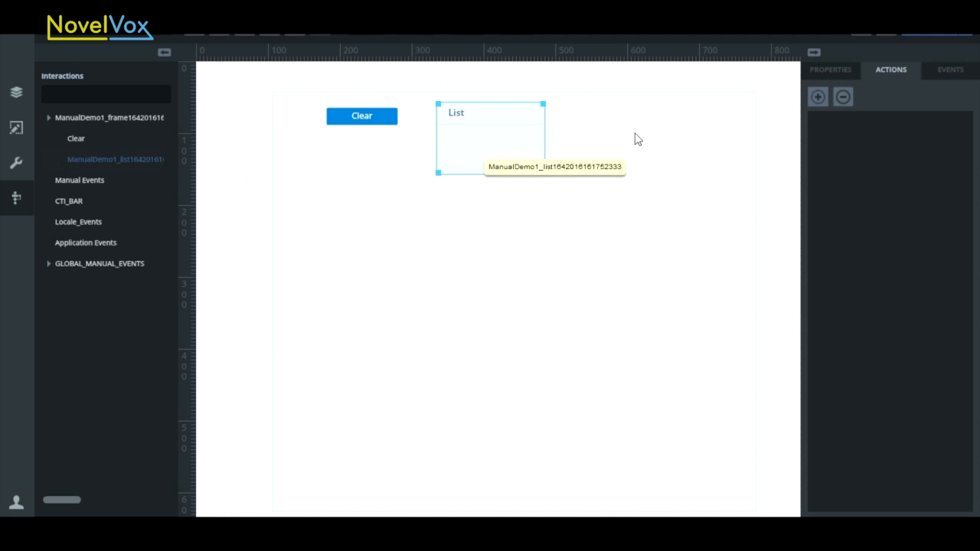
{"action": "left_click", "coordinate": [817, 97]}
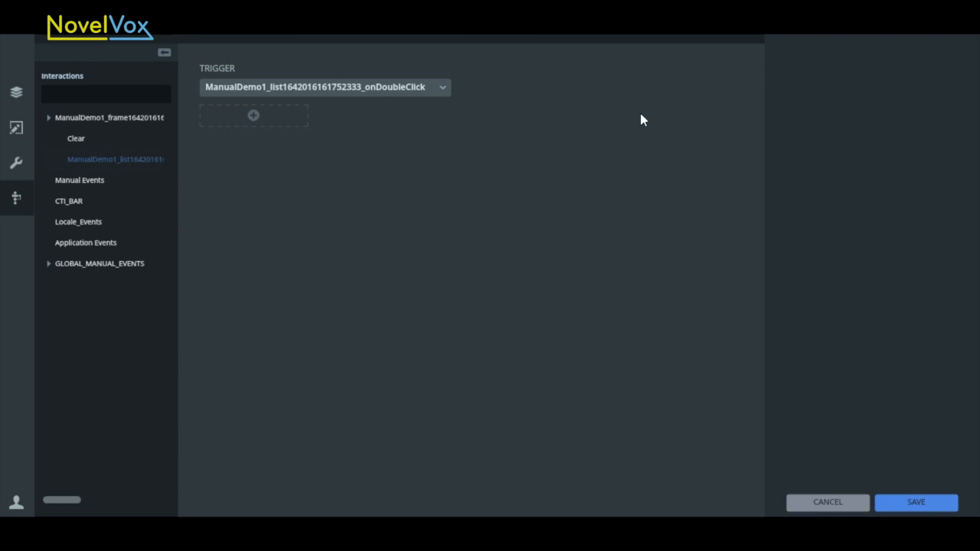
{"action": "left_click", "coordinate": [98, 181]}
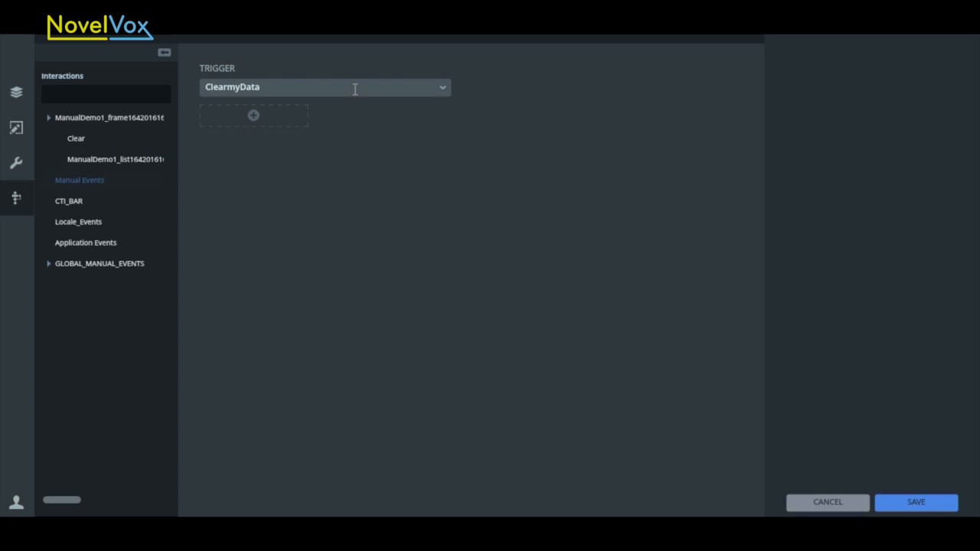
{"action": "left_click", "coordinate": [253, 118]}
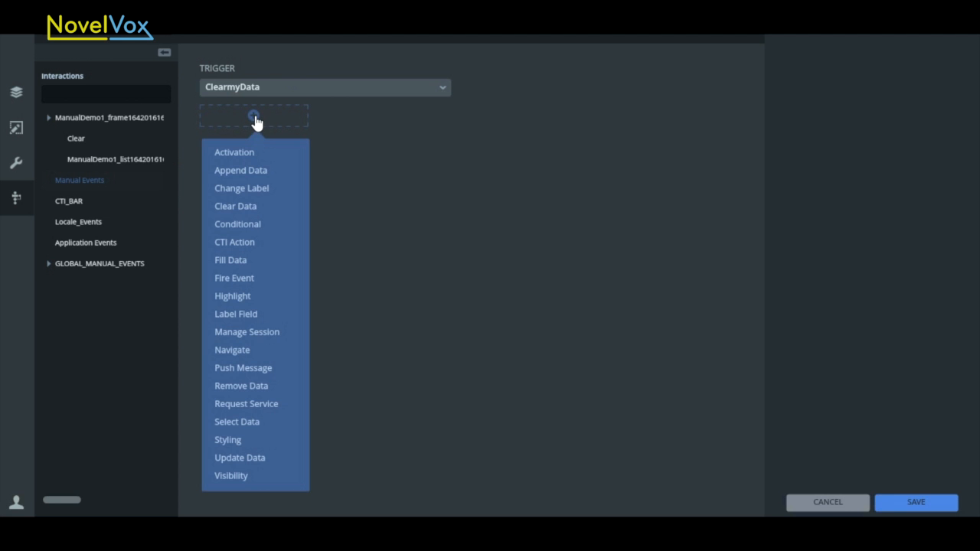
{"action": "left_click", "coordinate": [236, 206]}
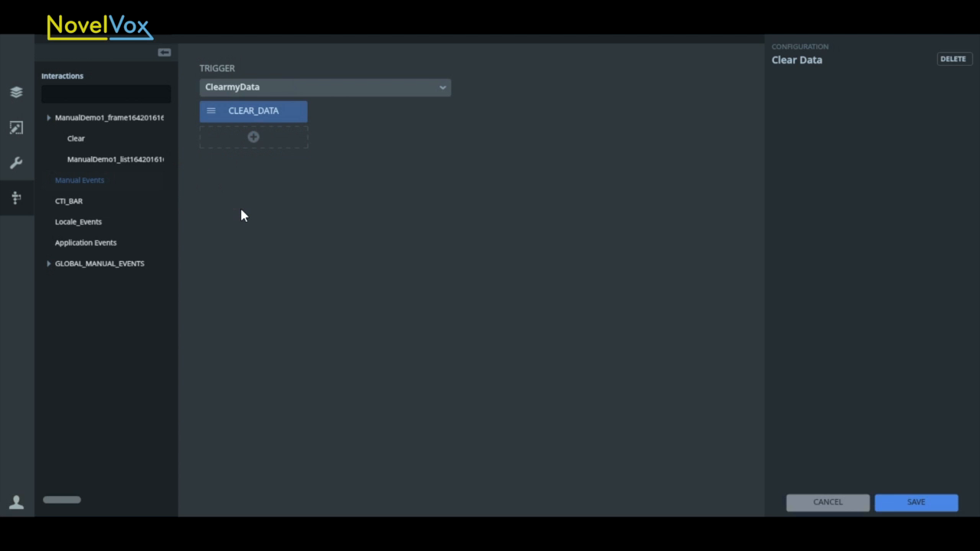
{"action": "left_click", "coordinate": [899, 505]}
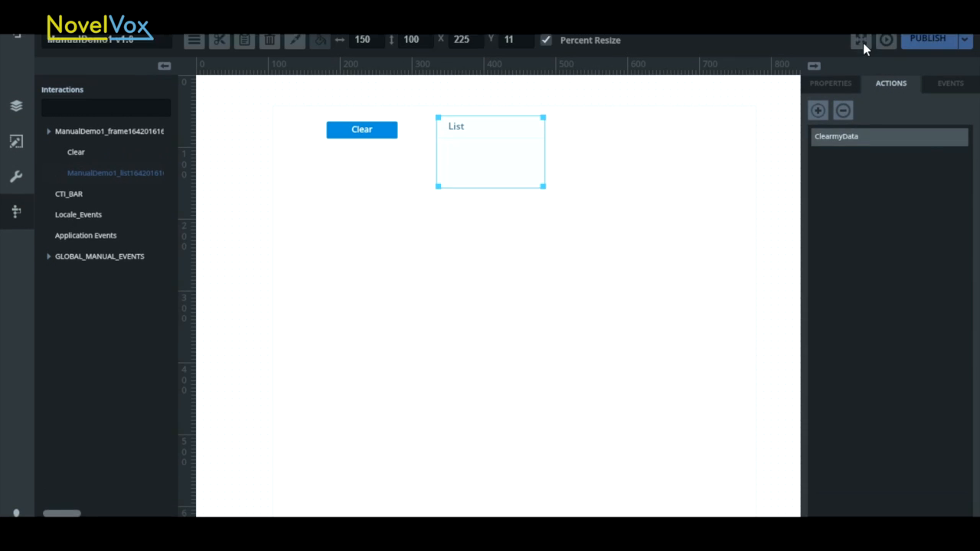
Publish the ManualDemo1 module and reload its page in the NAD browser tab.
{"action": "left_click", "coordinate": [935, 59]}
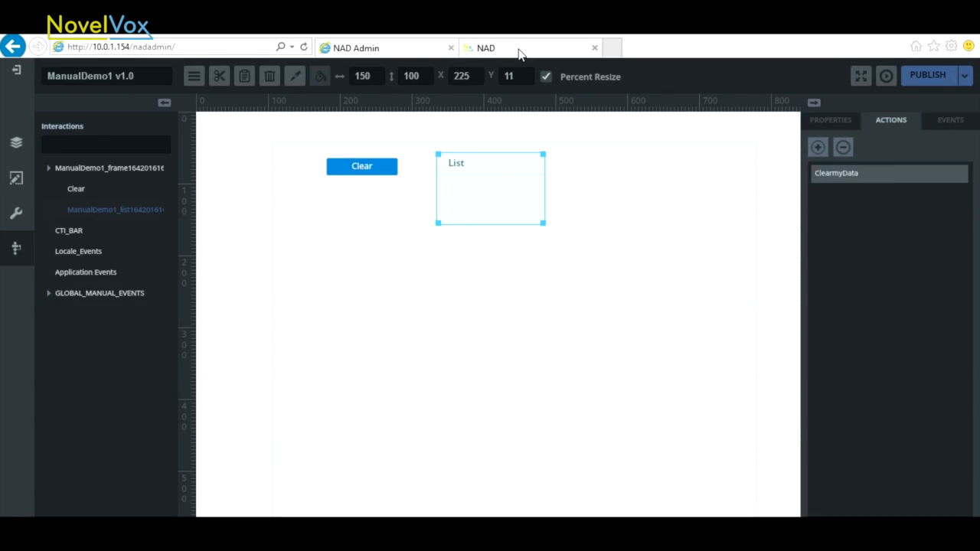
{"action": "left_click", "coordinate": [518, 50]}
{"action": "left_click", "coordinate": [303, 47]}
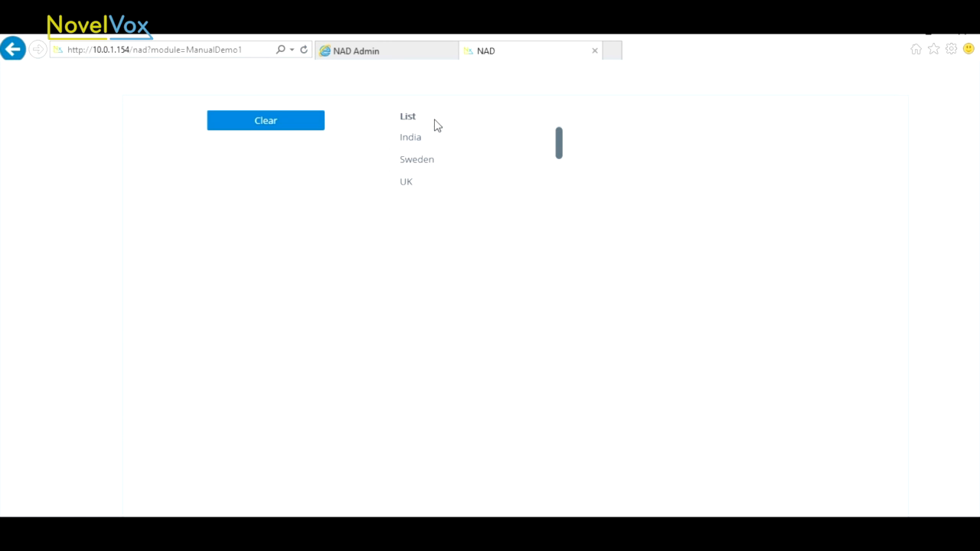
Scroll through the list on the published page and test the Clear button on its data.
{"action": "left_click_drag", "start_coordinate": [561, 146], "coordinate": [564, 173]}
{"action": "left_click", "coordinate": [282, 127]}
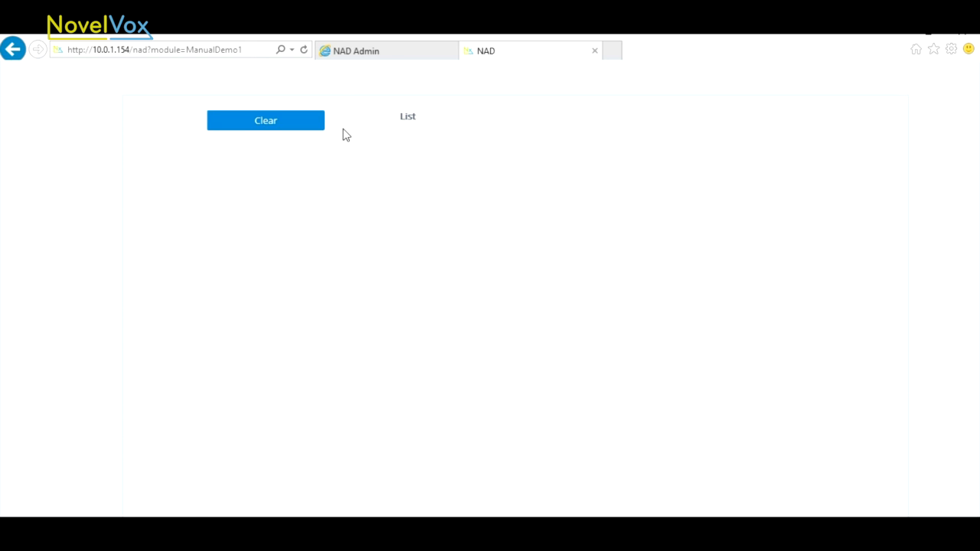
Return to the NAD Admin browser tab and save the ManualDemo1 module.
{"action": "left_click", "coordinate": [359, 55]}
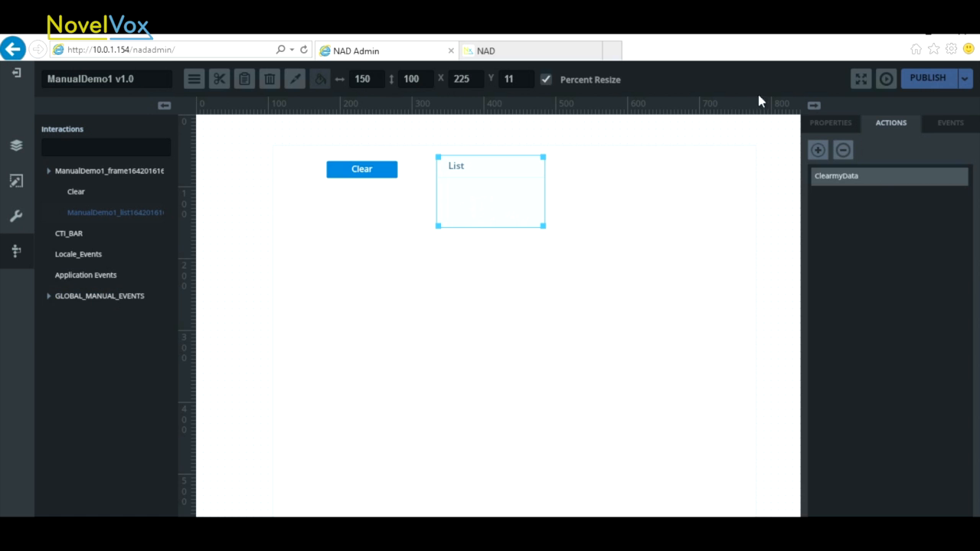
{"action": "left_click", "coordinate": [964, 78]}
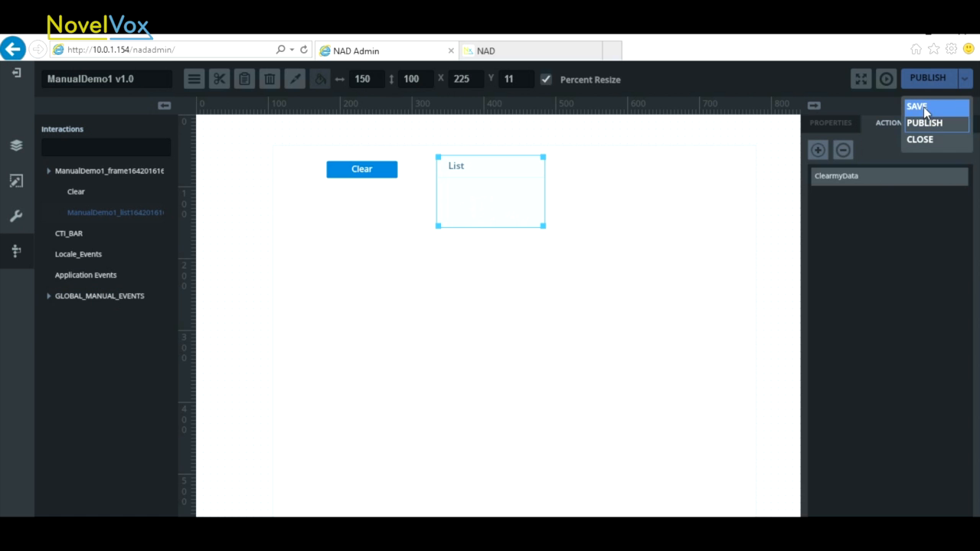
{"action": "left_click", "coordinate": [923, 107]}
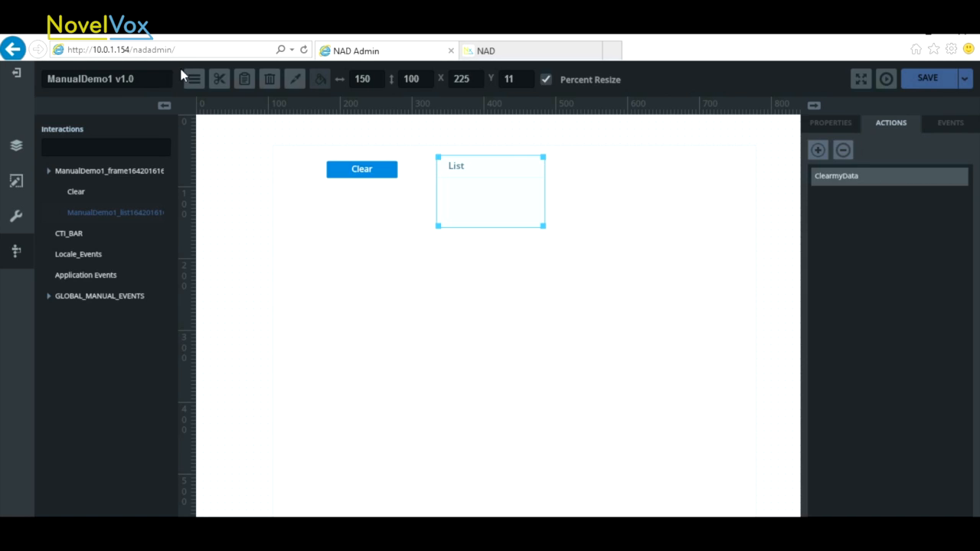
Open version 1.0 of the popup_griddemo project.
{"action": "left_click", "coordinate": [193, 80]}
{"action": "left_click", "coordinate": [205, 125]}
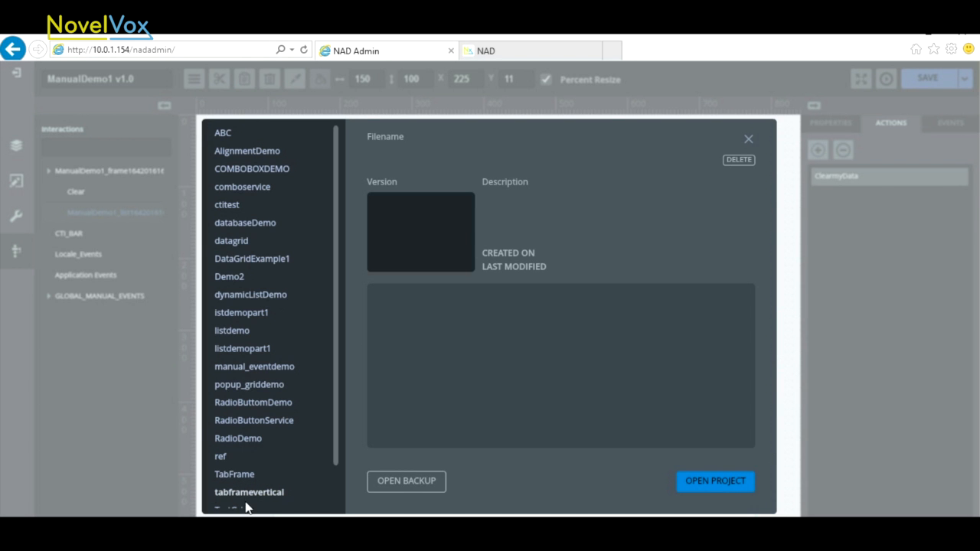
{"action": "left_click", "coordinate": [263, 385]}
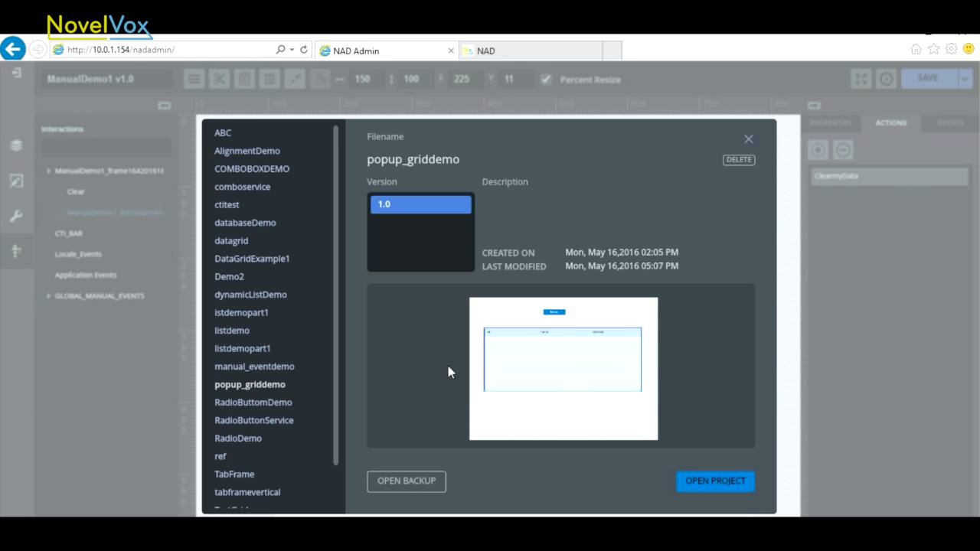
{"action": "left_click", "coordinate": [698, 490]}
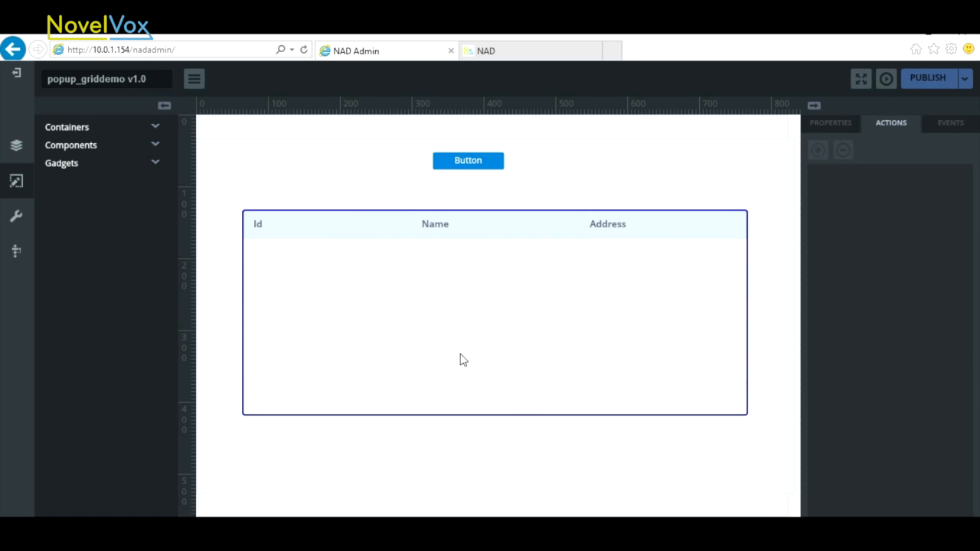
Add a Clear Data action to the data grid, triggered by ManualDemo1 1.0's global manual event ClearmyData, and save it.
{"action": "left_click", "coordinate": [462, 360]}
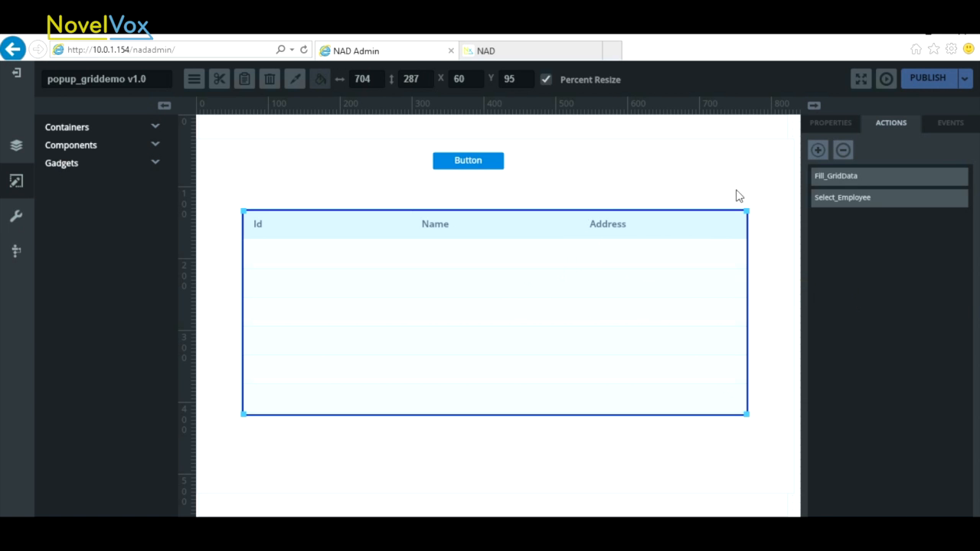
{"action": "left_click", "coordinate": [817, 151]}
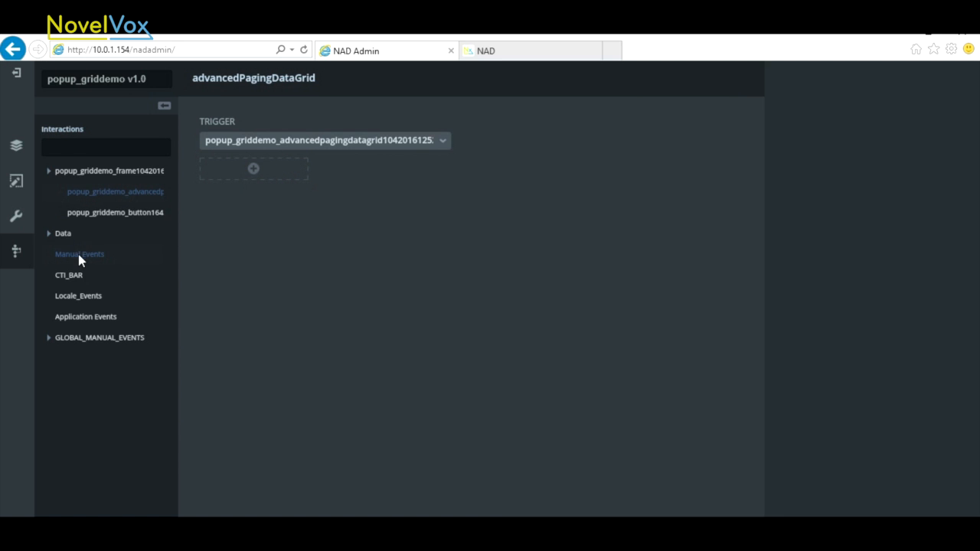
{"action": "left_click", "coordinate": [49, 337]}
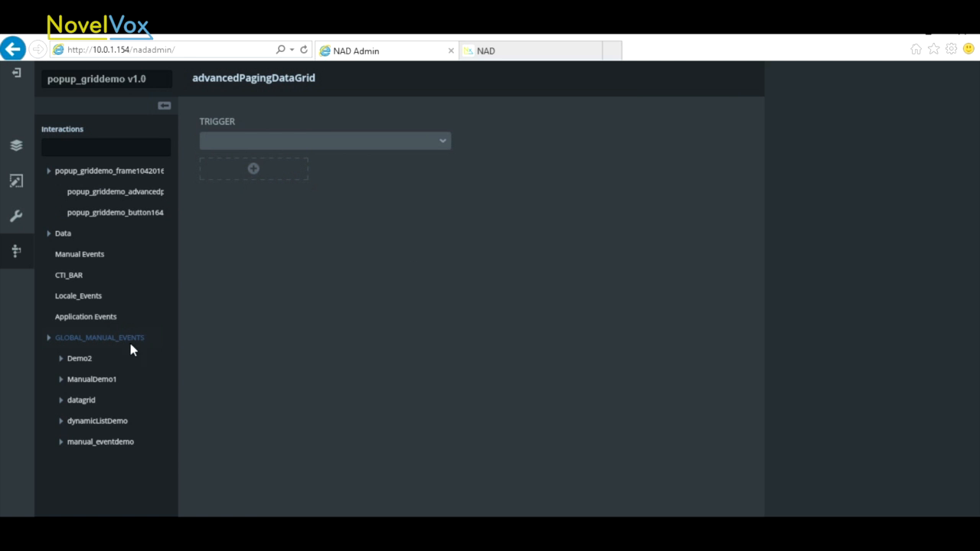
{"action": "left_click", "coordinate": [94, 382]}
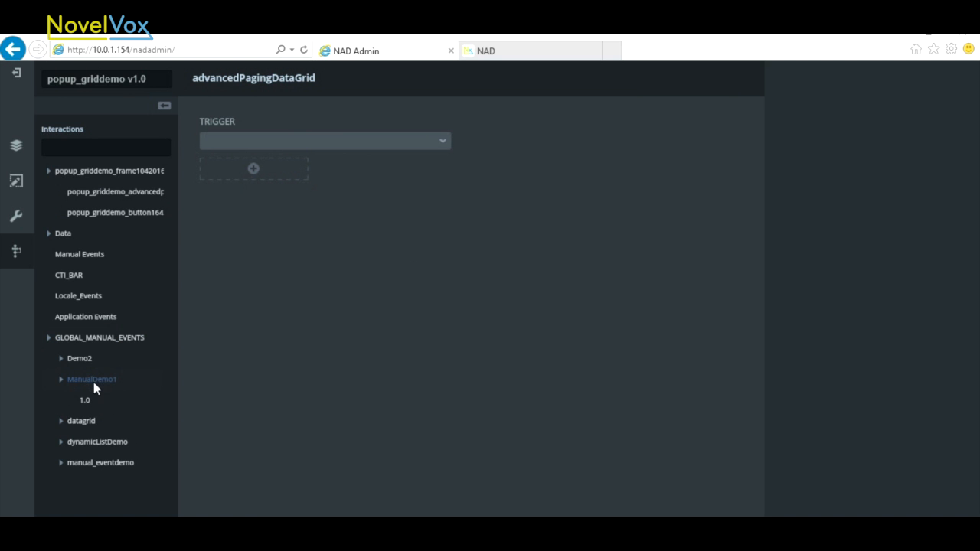
{"action": "left_click", "coordinate": [85, 404]}
{"action": "left_click", "coordinate": [254, 169]}
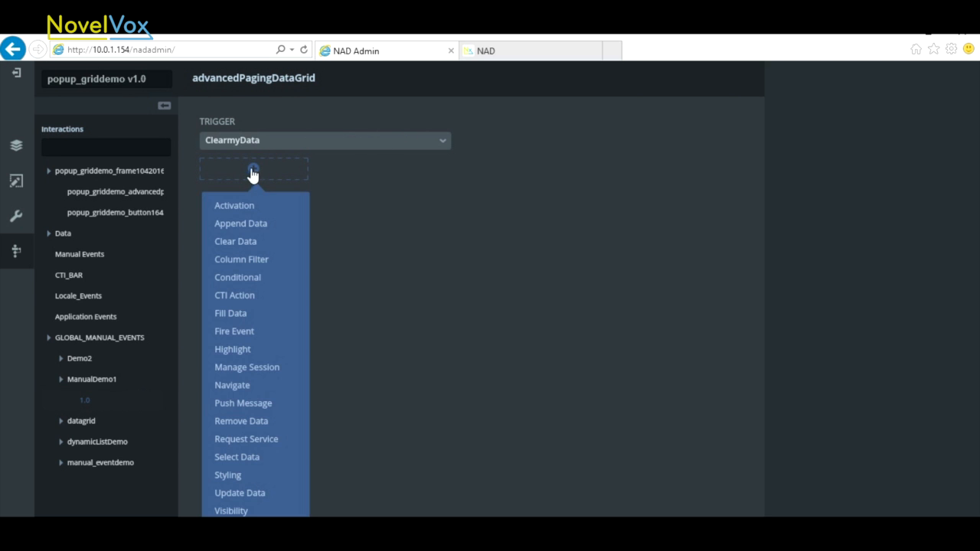
{"action": "left_click", "coordinate": [245, 244]}
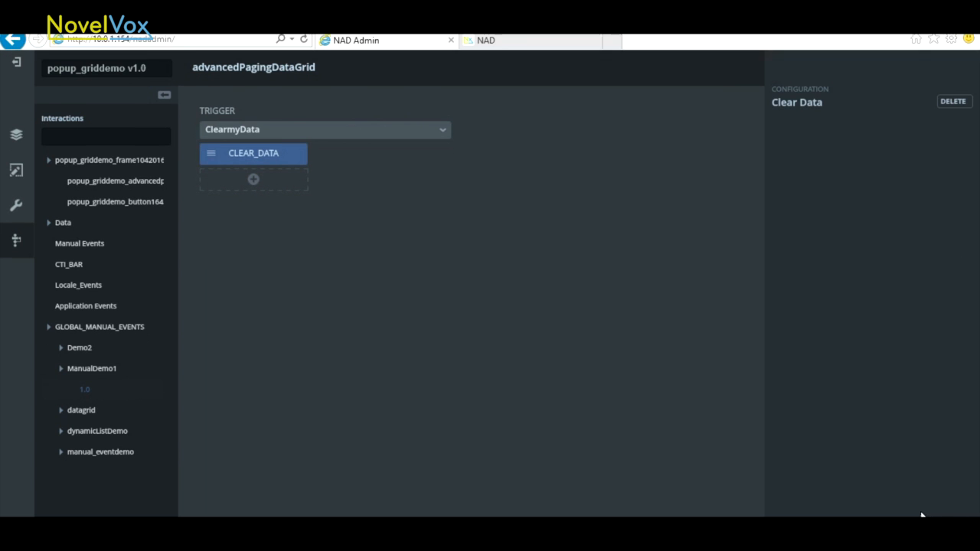
{"action": "left_click", "coordinate": [915, 506]}
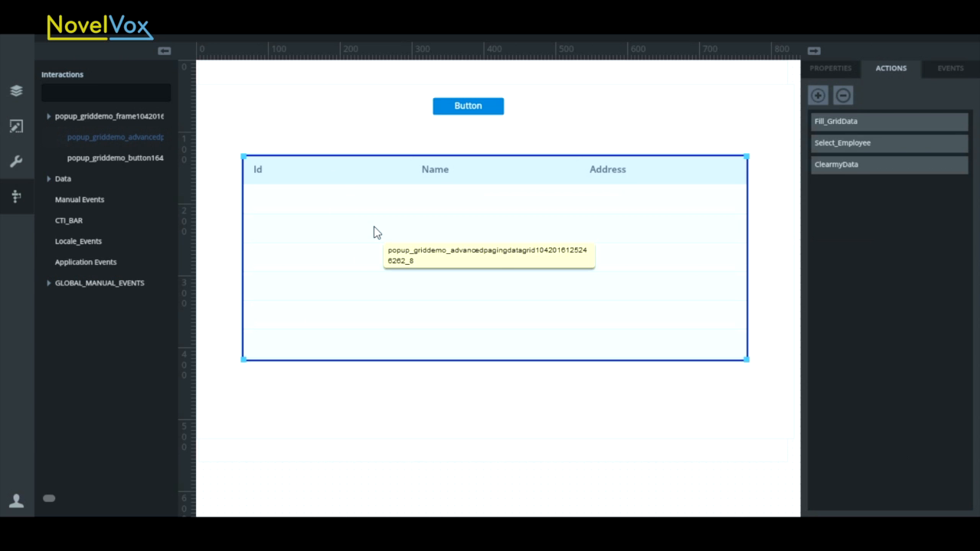
Save and publish the popup_griddemo module.
{"action": "left_click", "coordinate": [966, 91]}
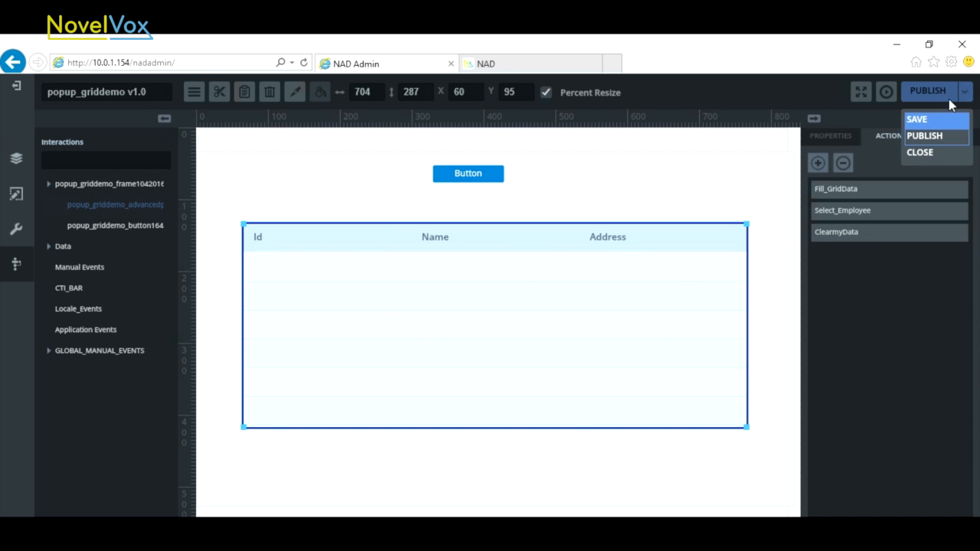
{"action": "left_click", "coordinate": [922, 119]}
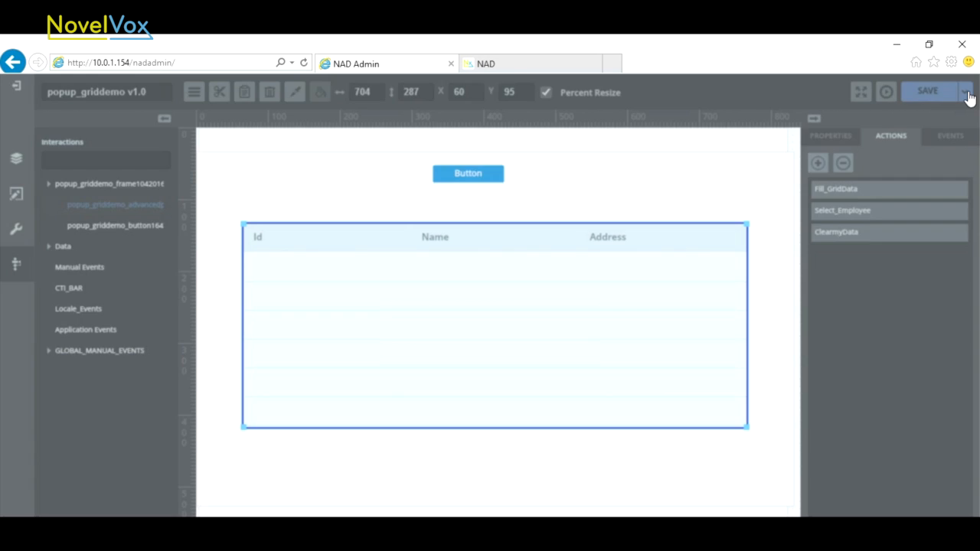
{"action": "left_click", "coordinate": [967, 92]}
{"action": "left_click", "coordinate": [936, 135]}
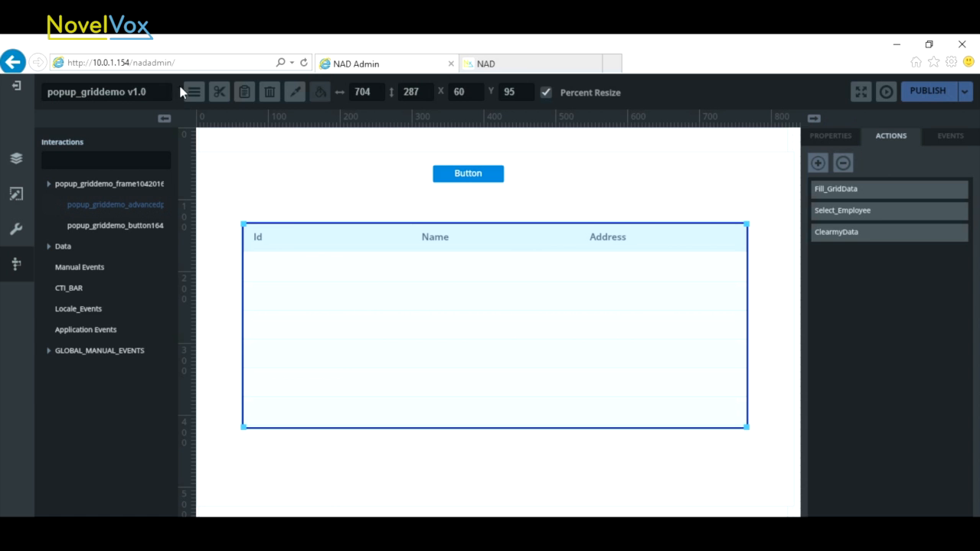
Open version 1.0 of the ManualDemo1 project.
{"action": "left_click", "coordinate": [196, 93]}
{"action": "left_click", "coordinate": [221, 137]}
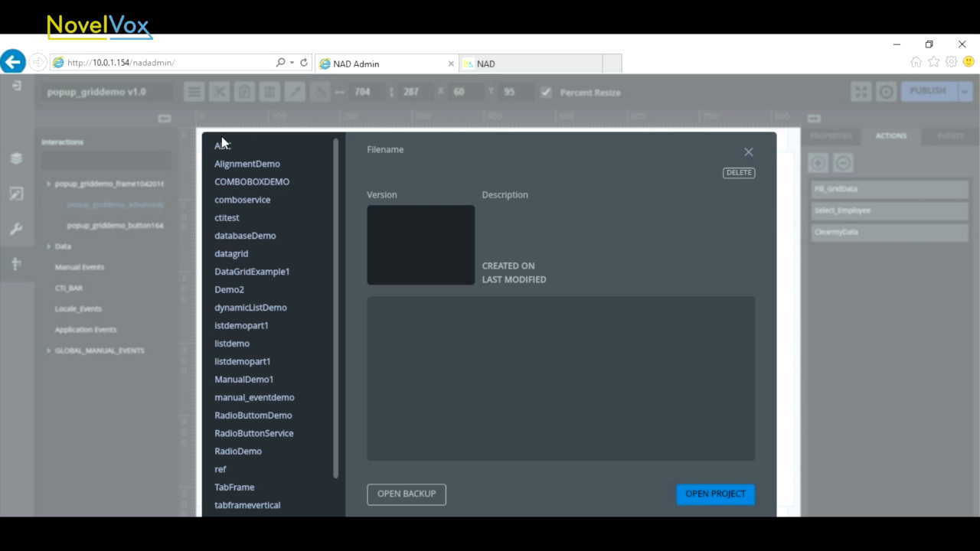
{"action": "left_click", "coordinate": [256, 378]}
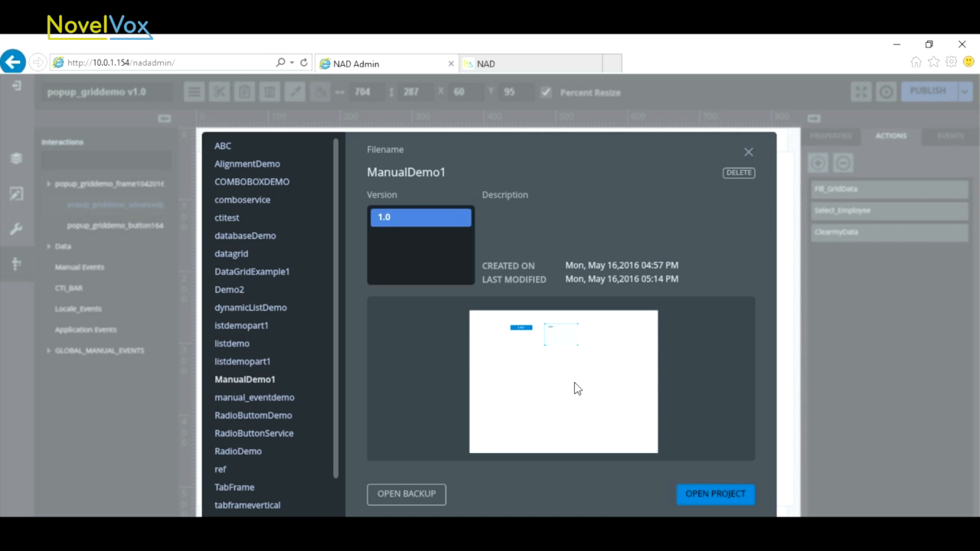
{"action": "left_click", "coordinate": [705, 496]}
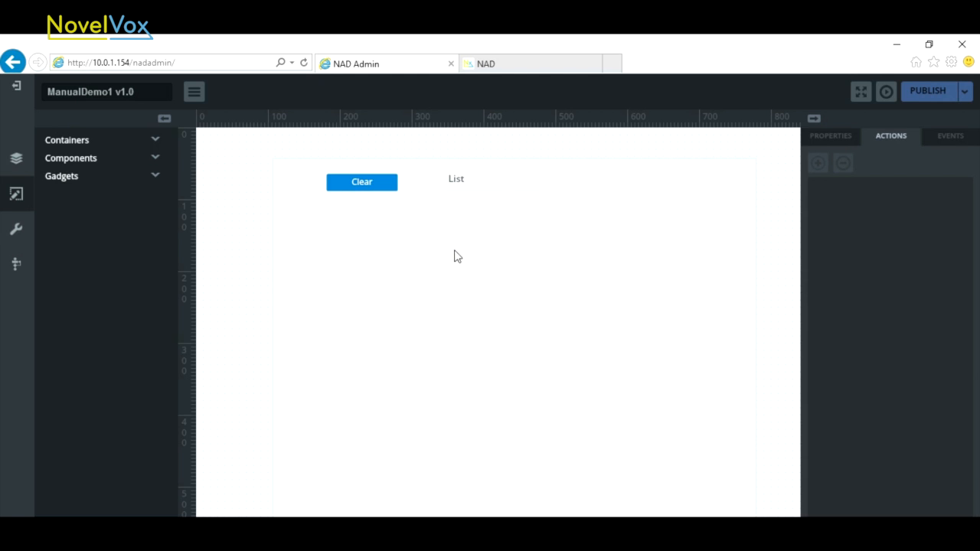
Add a URL Reference component below the Clear button and list, about 644 by 412 at X 15, Y 121.
{"action": "left_click", "coordinate": [81, 162]}
{"action": "left_click_drag", "start_coordinate": [79, 468], "coordinate": [288, 253]}
{"action": "left_click_drag", "start_coordinate": [391, 322], "coordinate": [758, 544]}
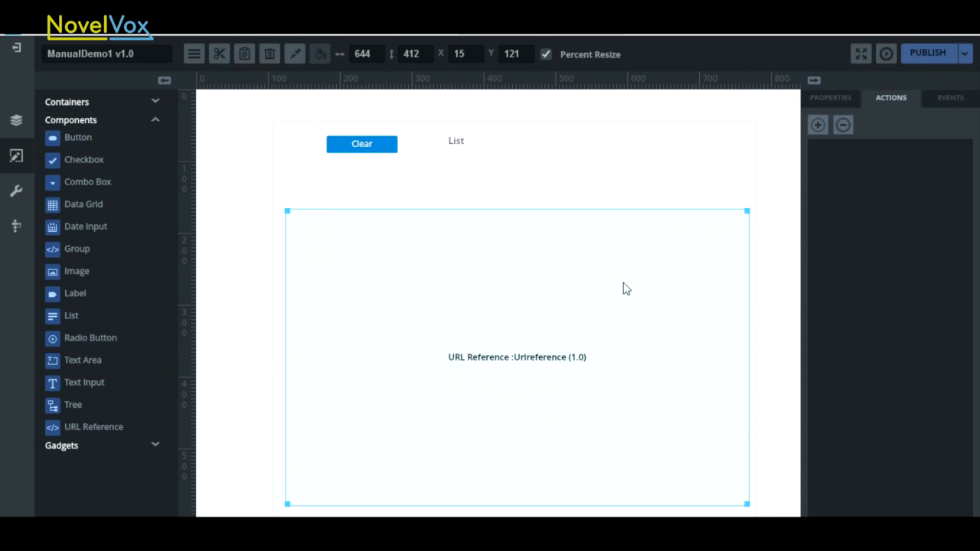
Link the URL Reference component to version 1.0 of the popup_griddemo project.
{"action": "left_click", "coordinate": [819, 99]}
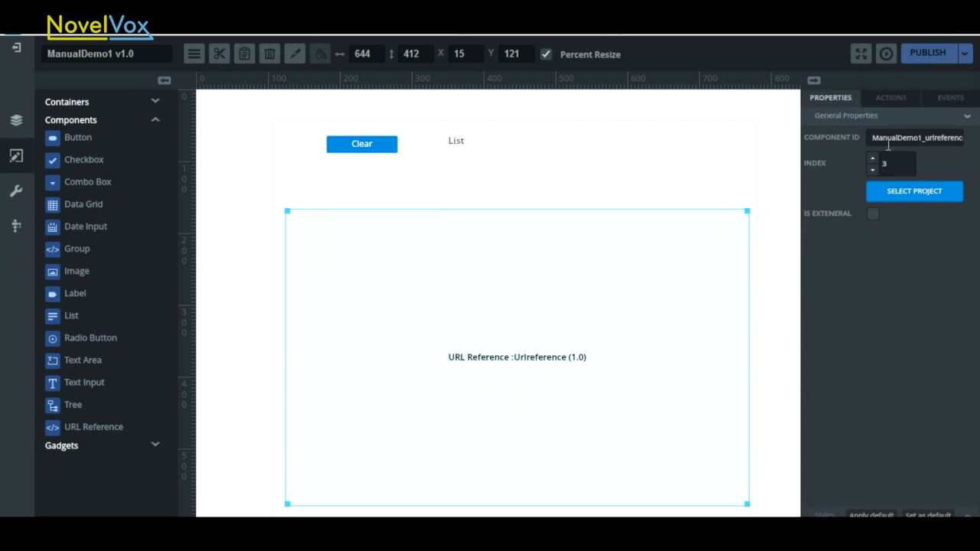
{"action": "left_click", "coordinate": [897, 195]}
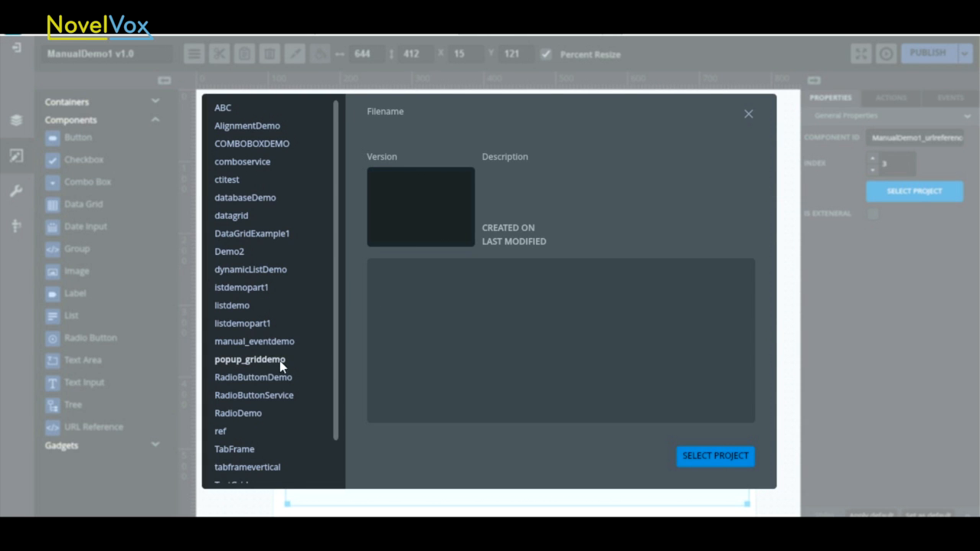
{"action": "left_click", "coordinate": [254, 366]}
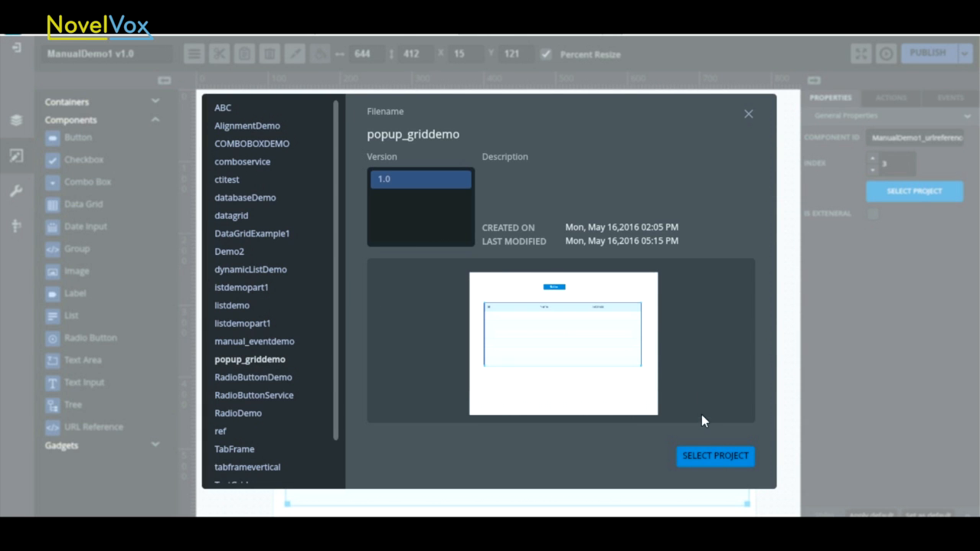
{"action": "left_click", "coordinate": [703, 458]}
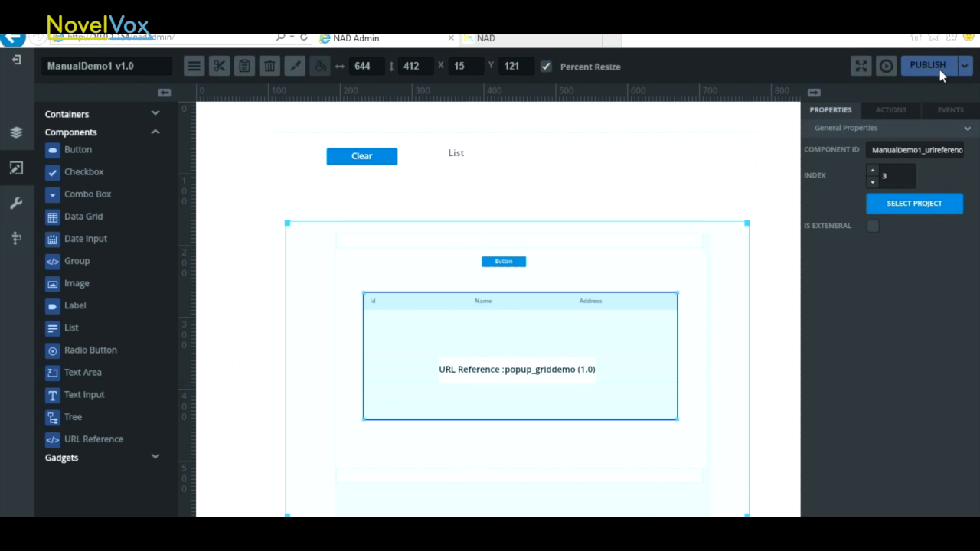
Publish ManualDemo1 and test it in the NAD browser tab by filling the embedded grid and using the Clear button.
{"action": "left_click", "coordinate": [939, 70]}
{"action": "left_click", "coordinate": [507, 43]}
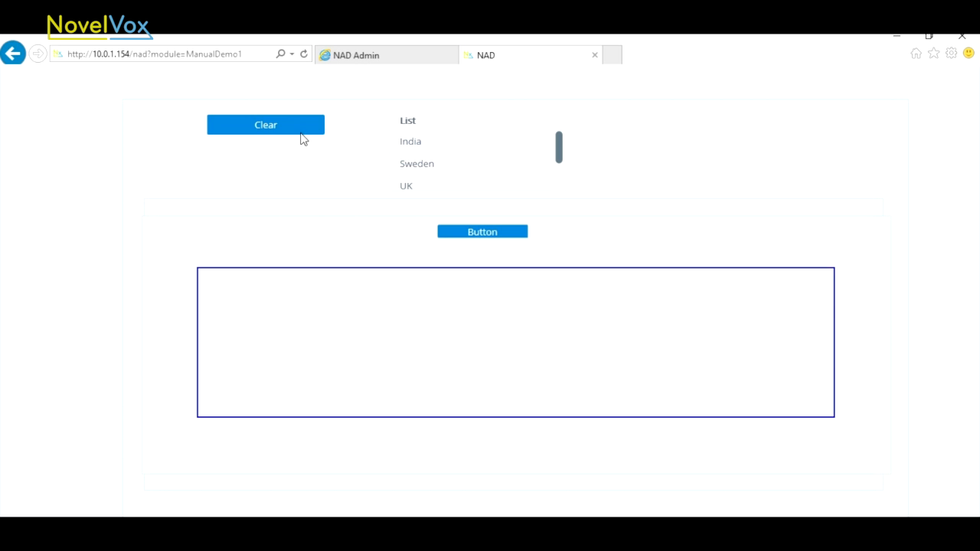
{"action": "left_click", "coordinate": [509, 241]}
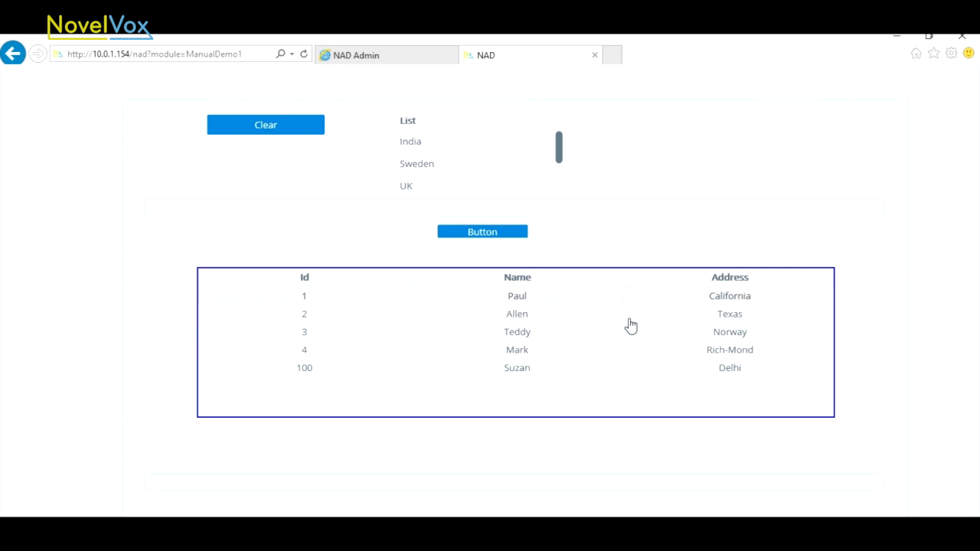
{"action": "left_click", "coordinate": [261, 134]}
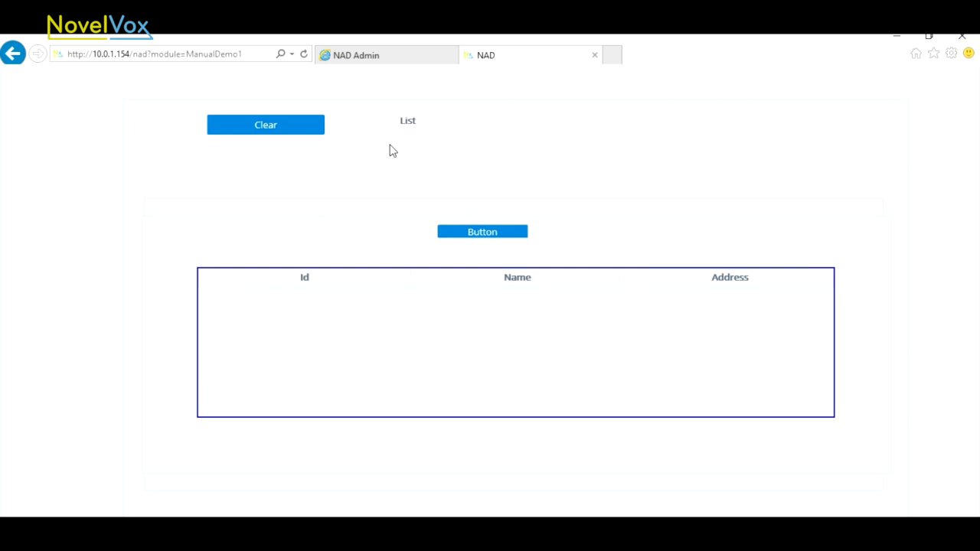